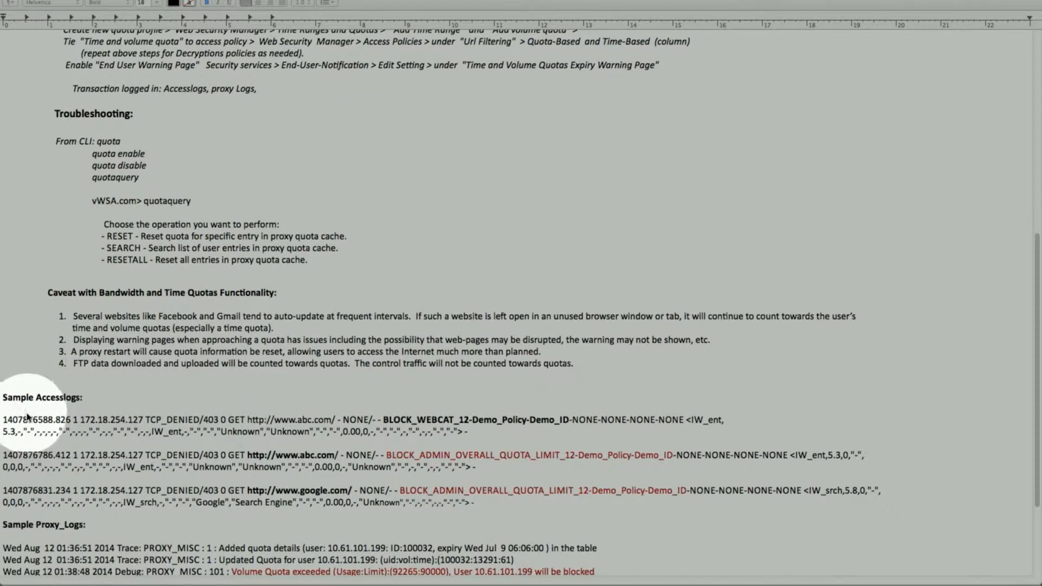
Step: Review the sample access and proxy logs, the quota troubleshooting commands and the configuration steps in the notes document
scroll(28, 417, down, 2)
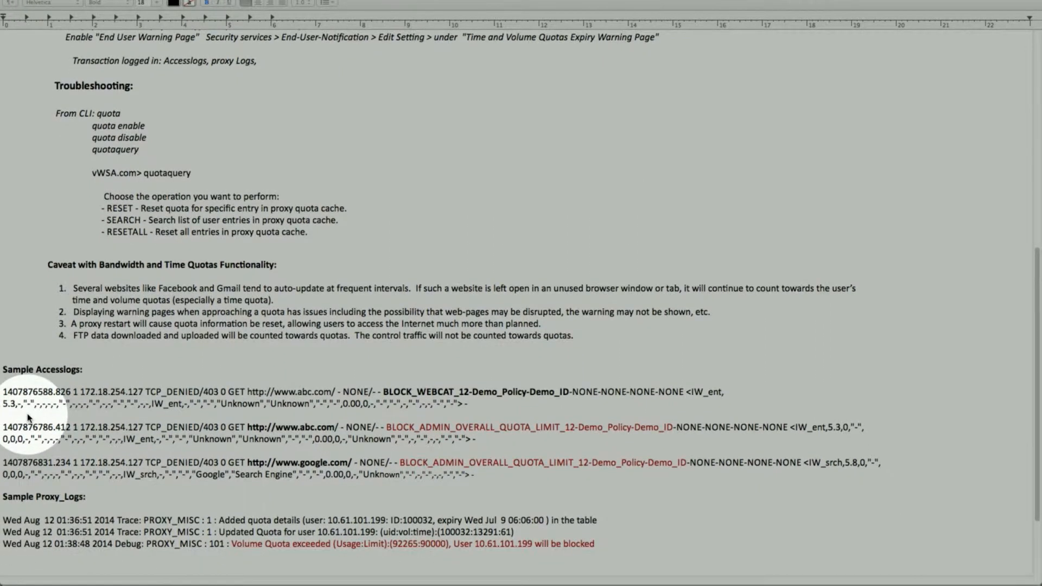
scroll(29, 418, down, 1)
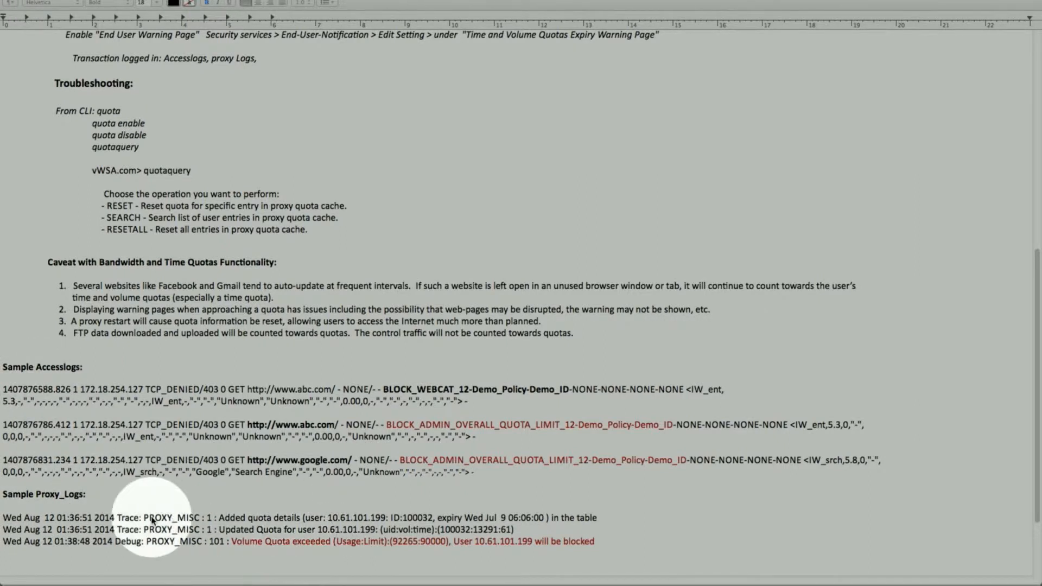
scroll(150, 516, down, 2)
scroll(151, 515, down, 3)
scroll(109, 491, up, 8)
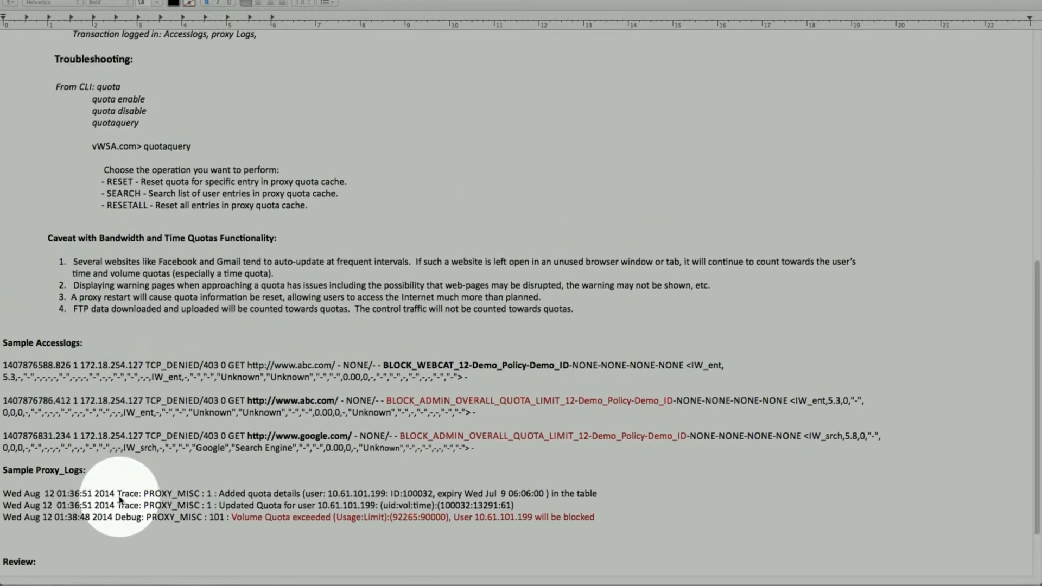
scroll(120, 499, up, 15)
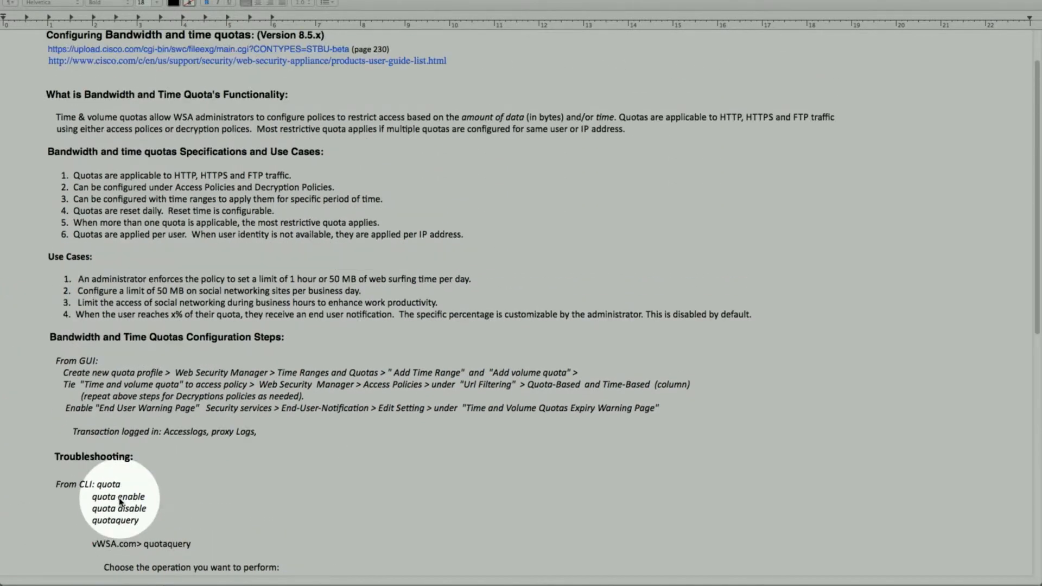
scroll(118, 503, down, 8)
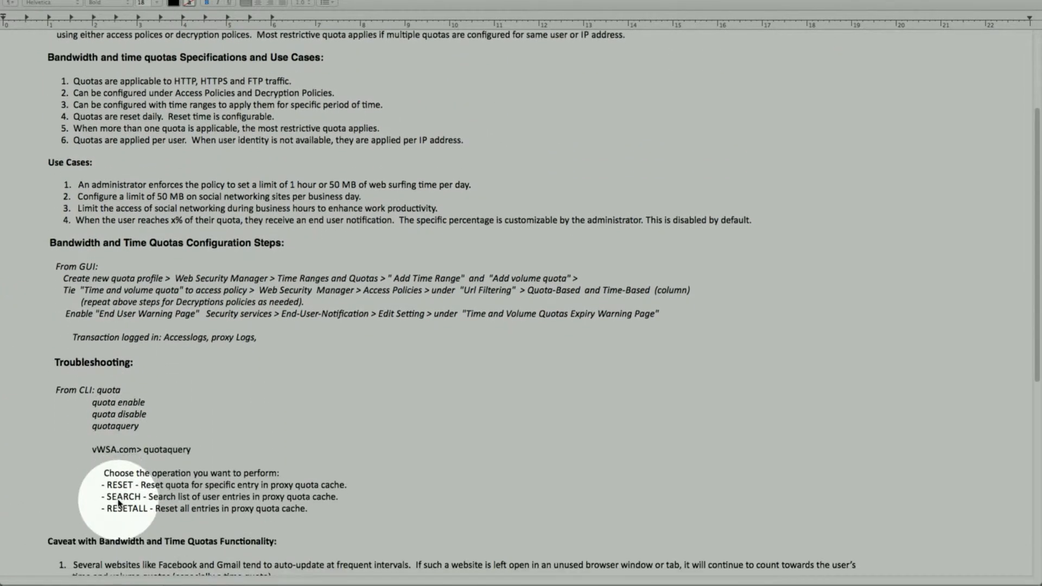
scroll(119, 504, down, 4)
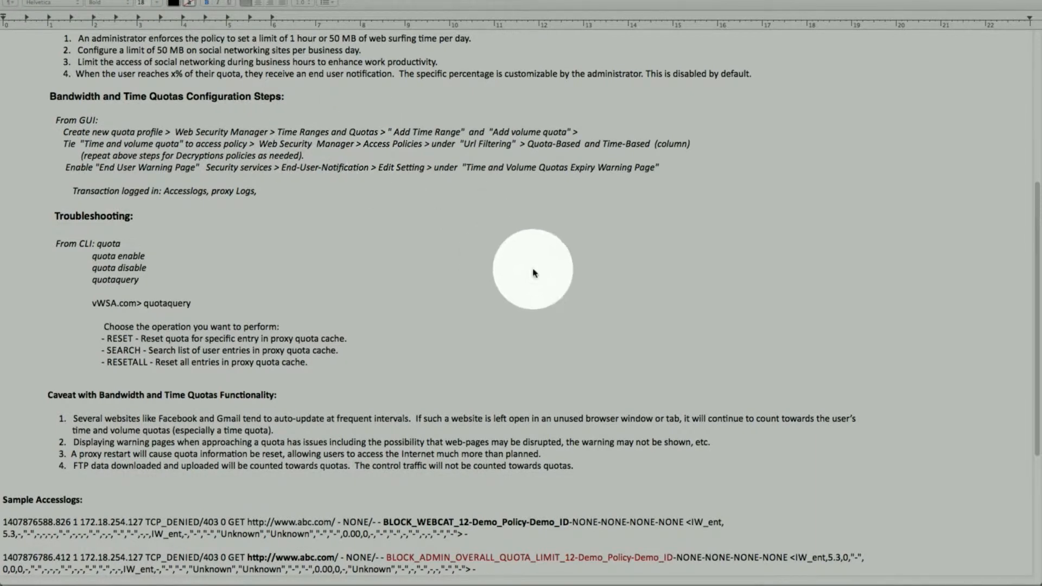
Step: Switch to the browser and open the Time Ranges and Quotas definitions on the Cisco S000V appliance
click(1001, 570)
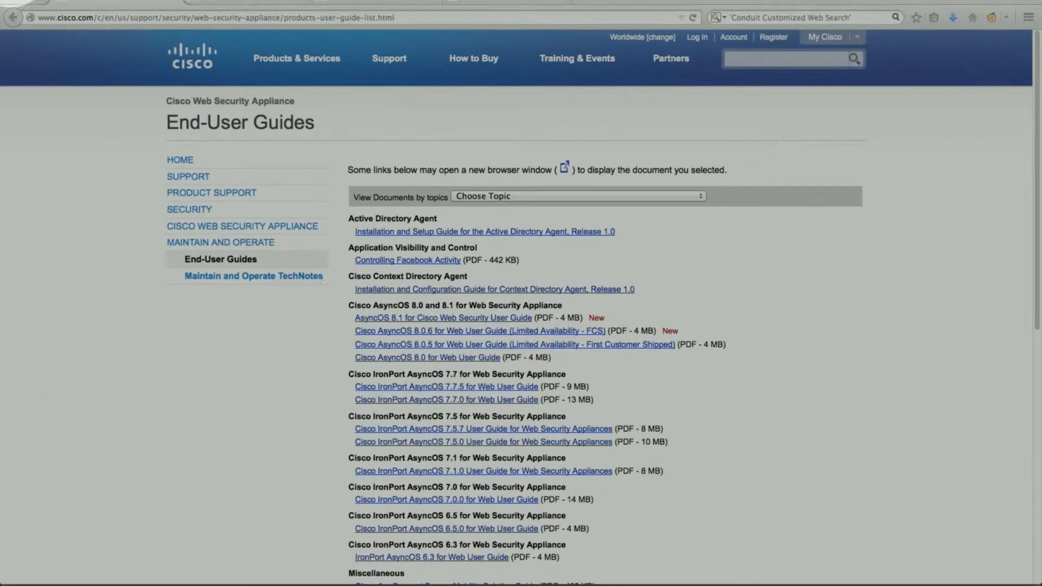
click(371, 3)
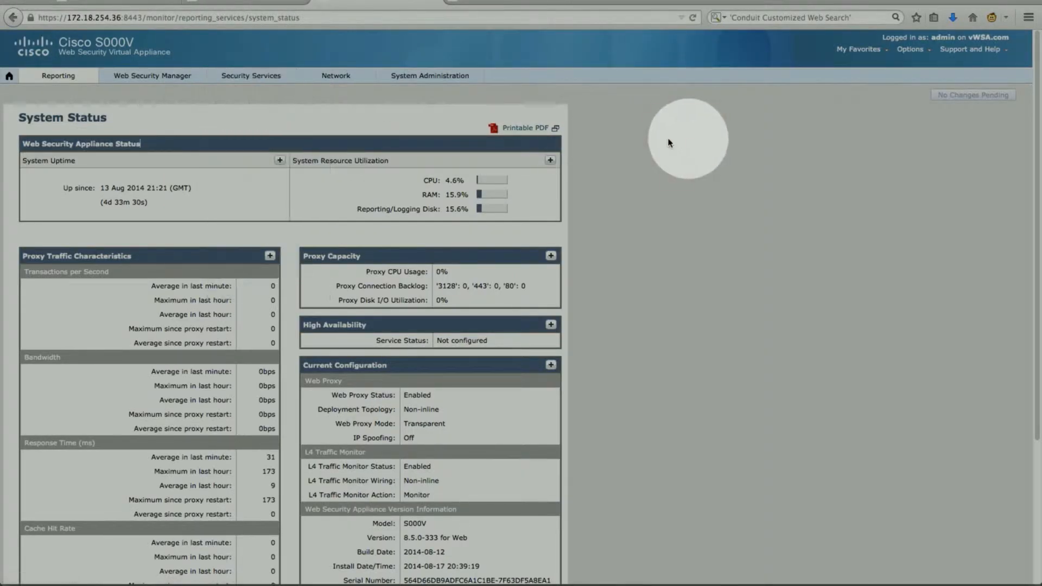
mouse_move(249, 80)
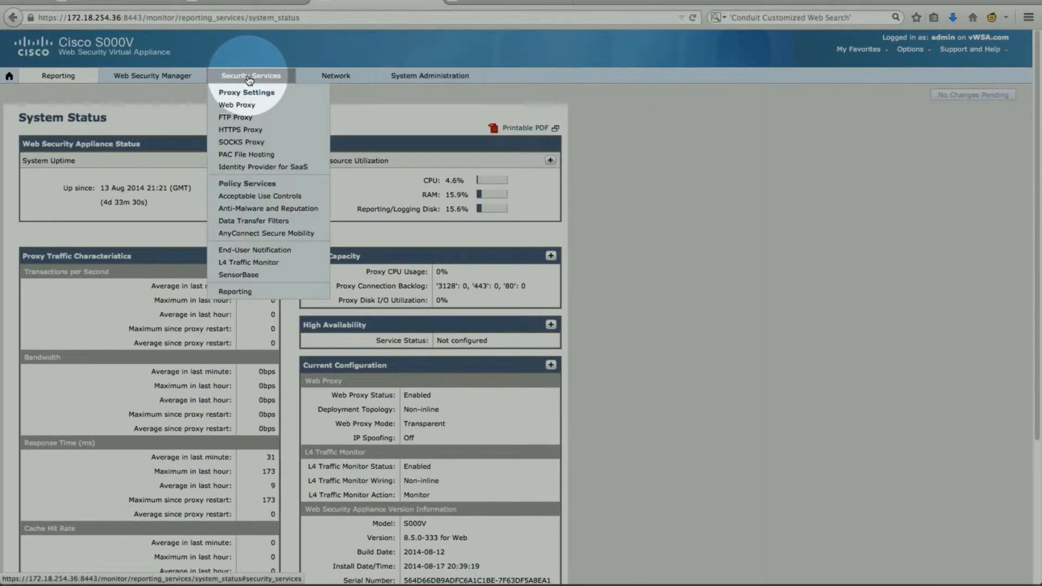
mouse_move(203, 79)
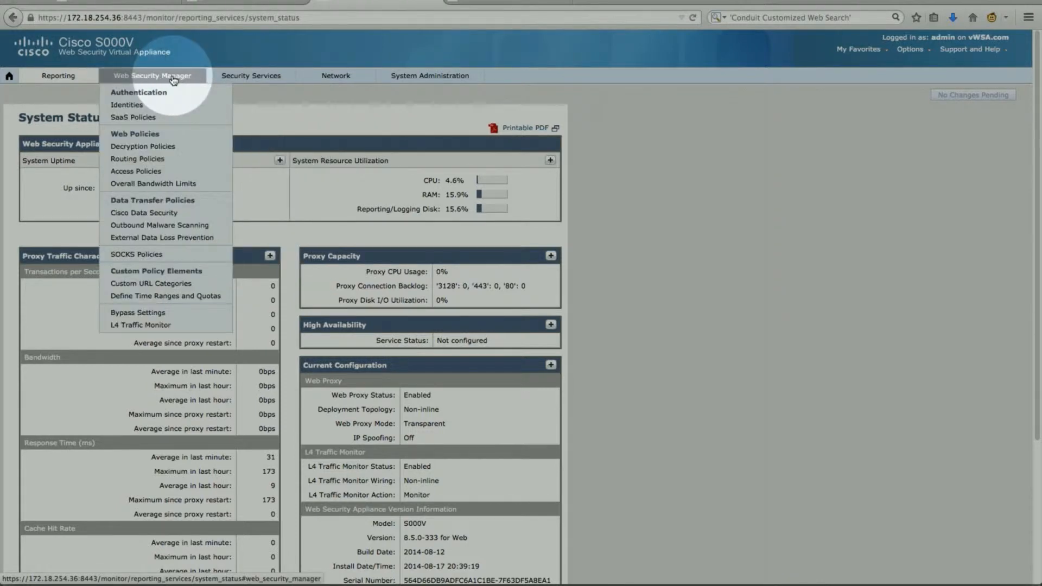
click(169, 297)
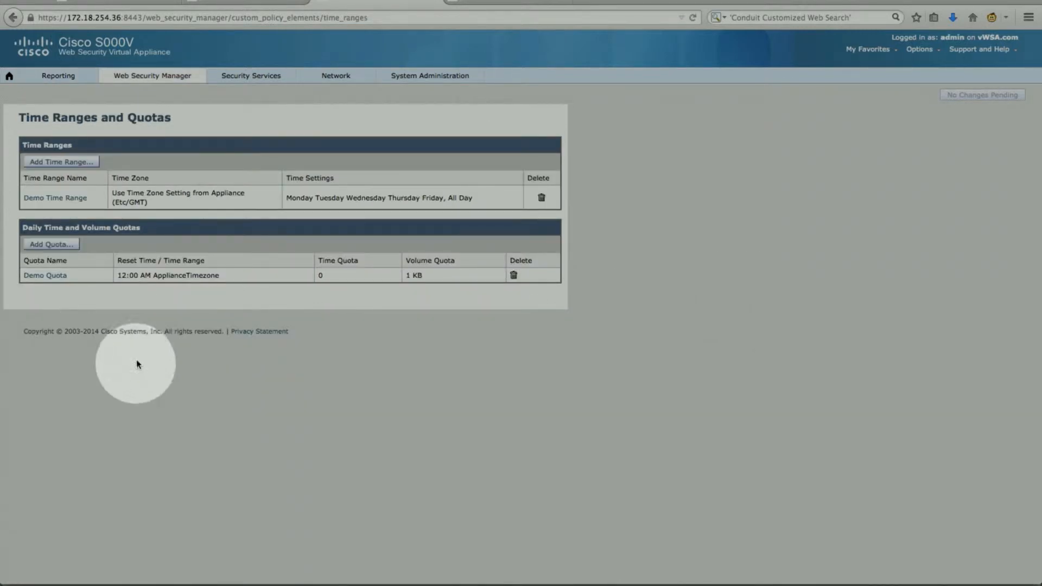
Step: View the Demo Time Range settings and the Demo Quota settings with its volume unit options, leaving both without saving
click(66, 199)
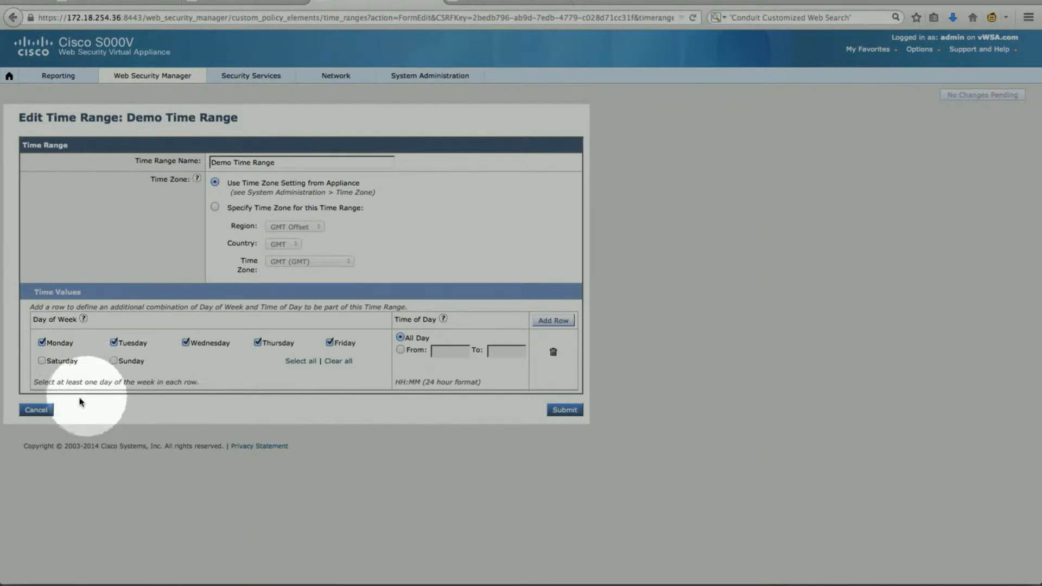
click(36, 410)
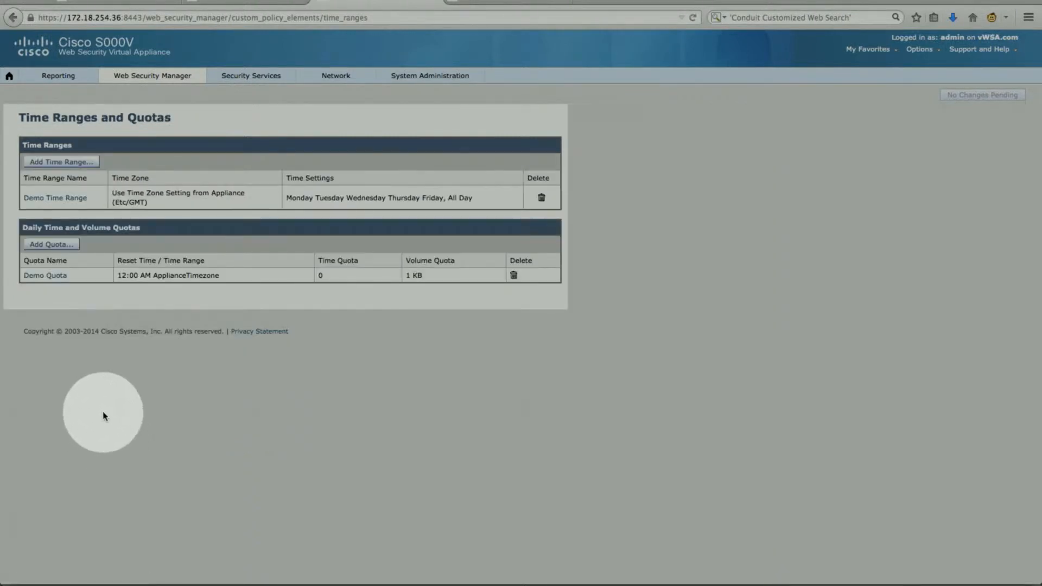
click(49, 277)
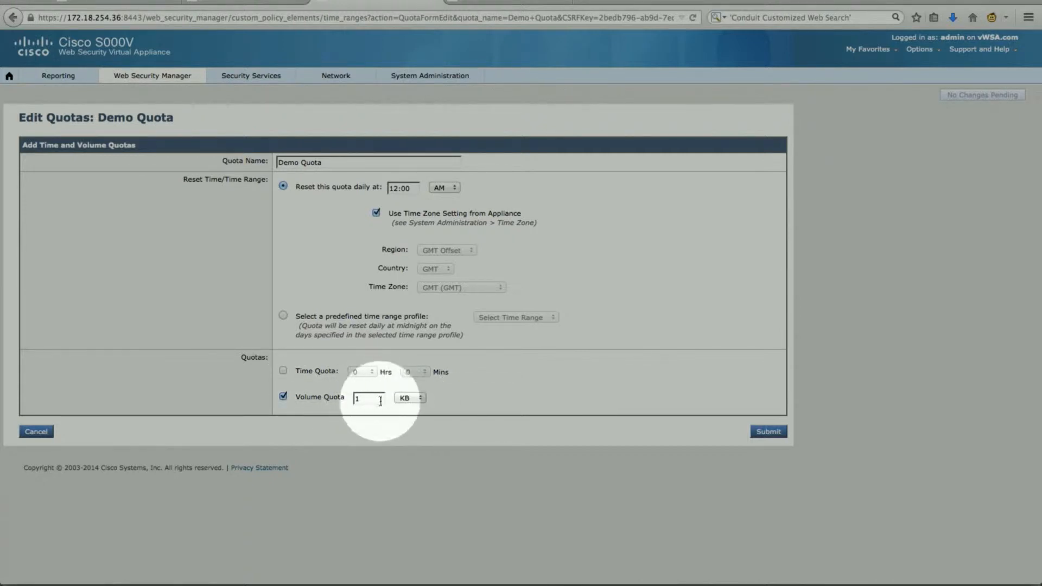
click(419, 402)
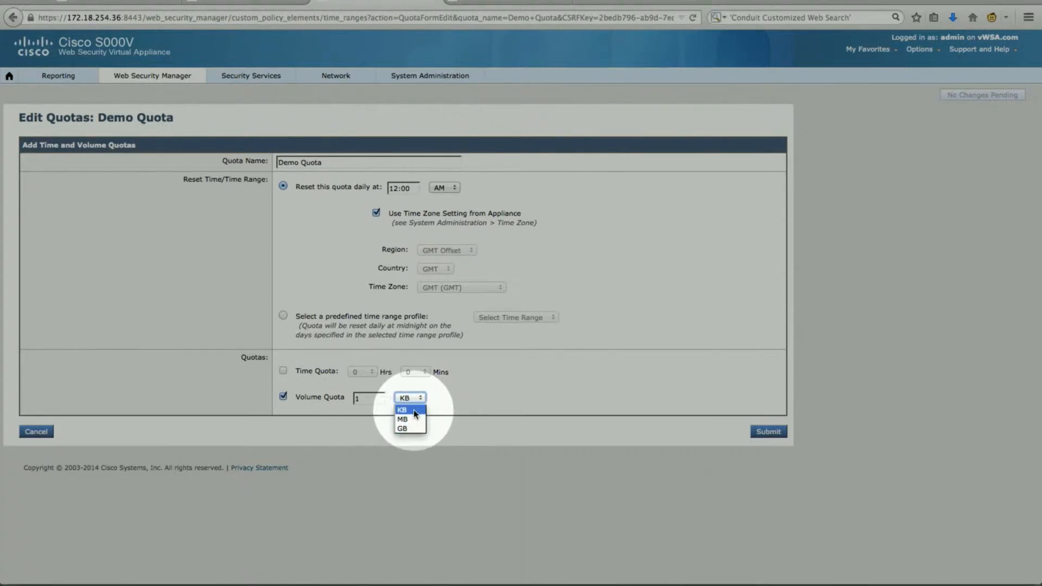
click(416, 412)
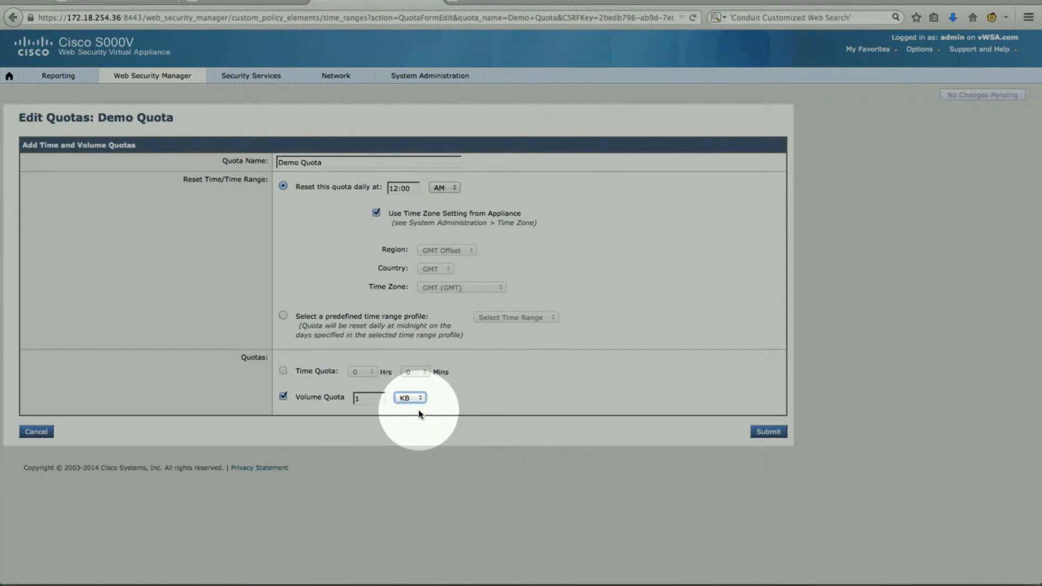
click(35, 432)
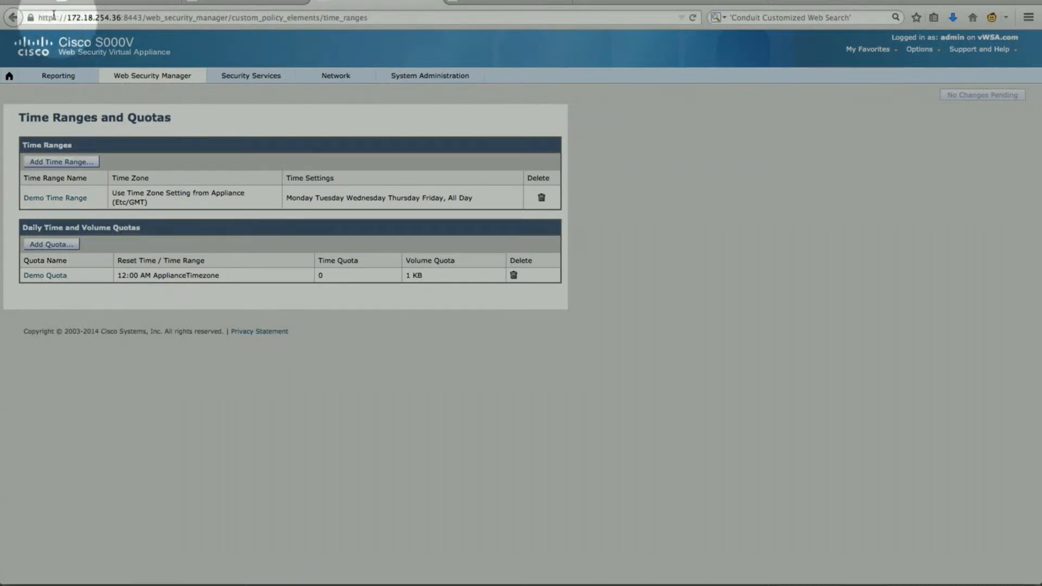
Step: Check the configuration notes and inspect the appliance's time and volume quotas expiry warning settings for end-user notification, cancelling the edit
click(24, 1)
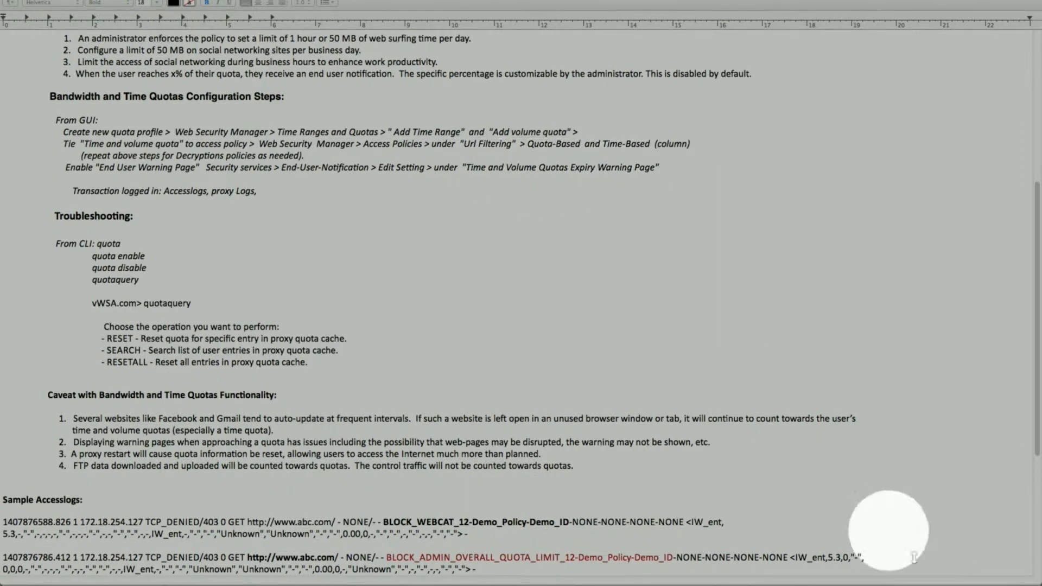
click(992, 582)
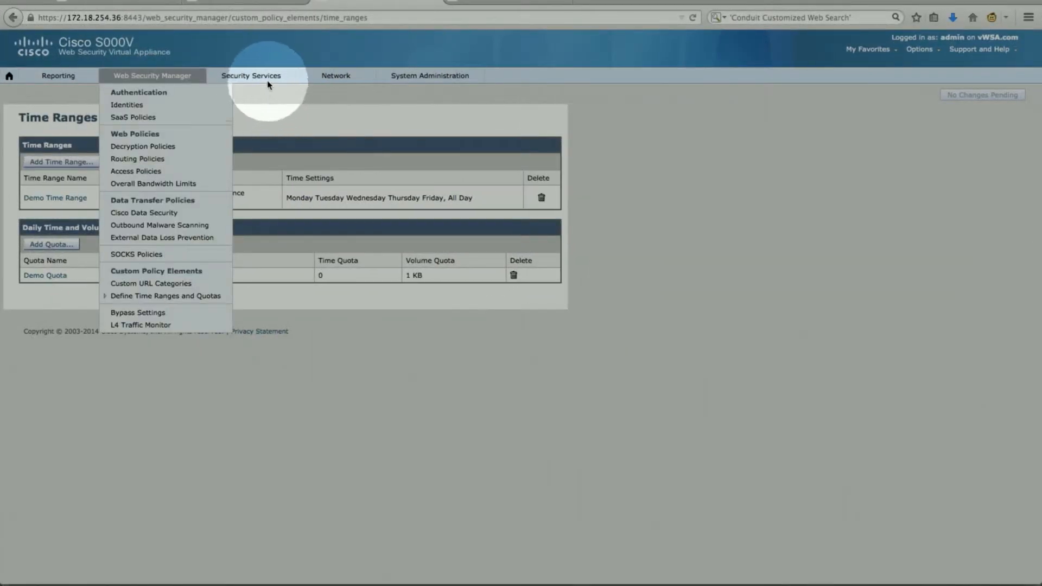
mouse_move(267, 82)
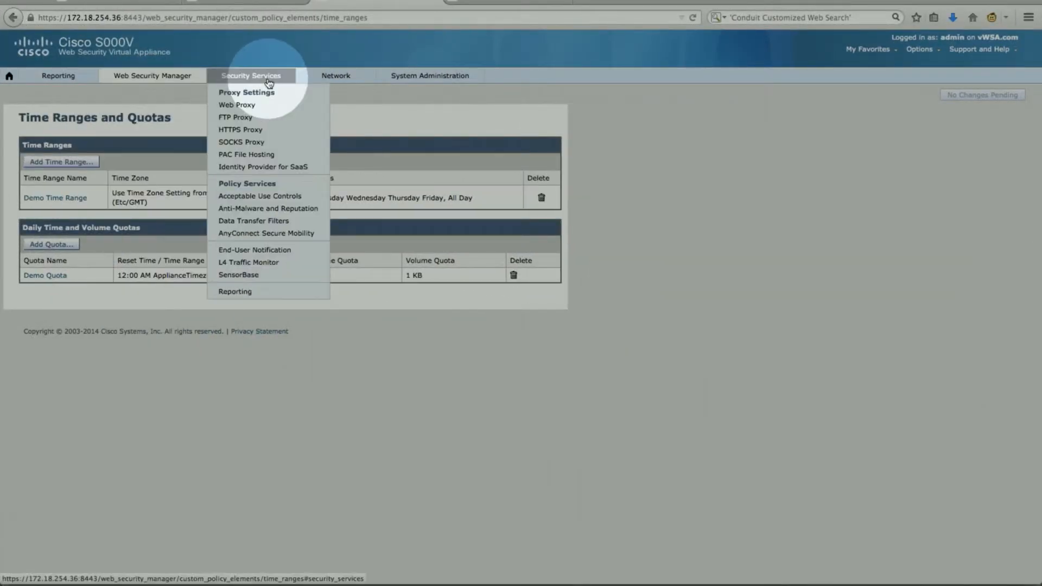
click(268, 252)
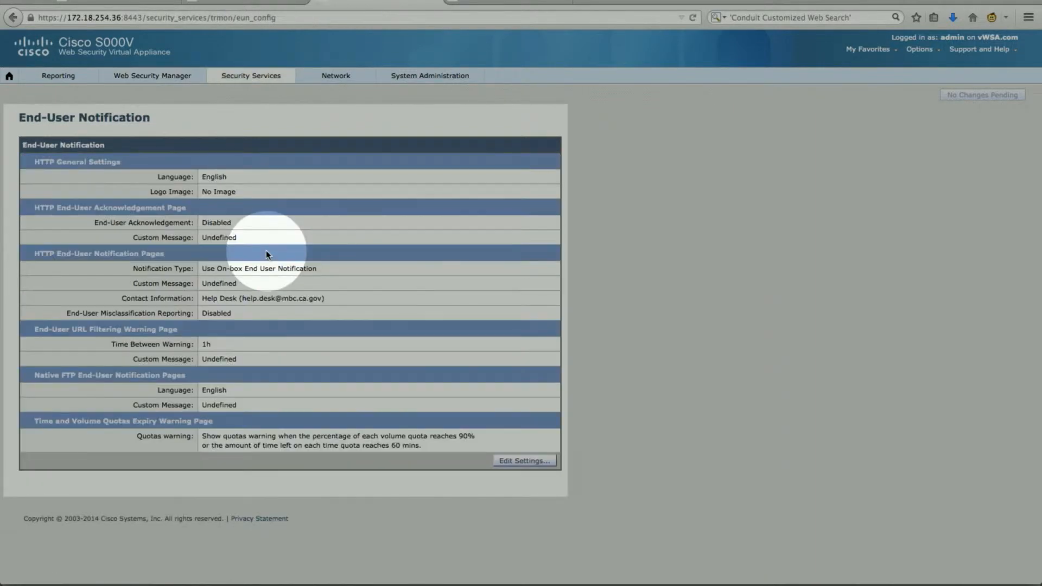
click(538, 460)
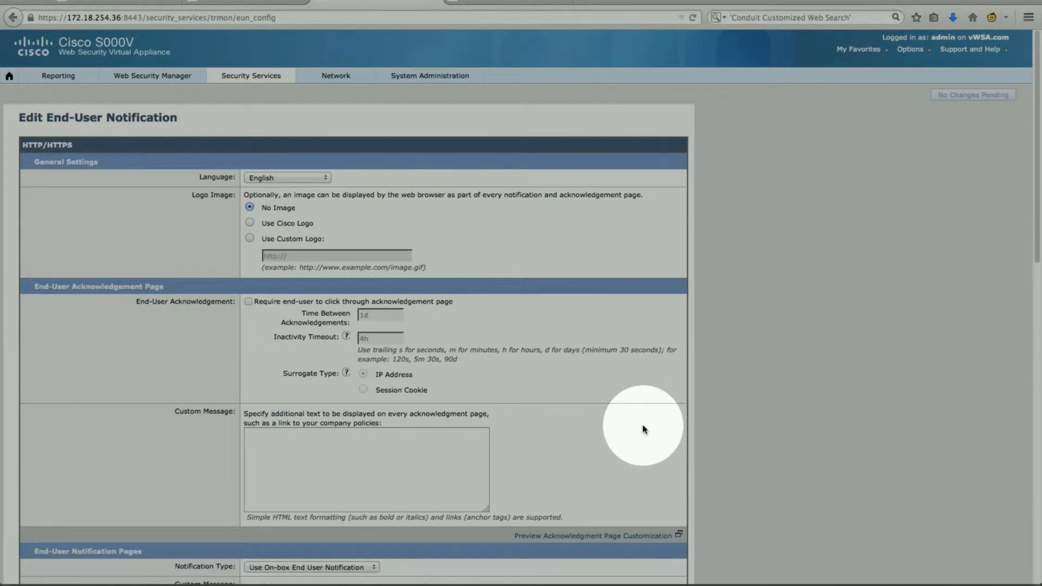
scroll(657, 409, down, 6)
scroll(657, 407, down, 8)
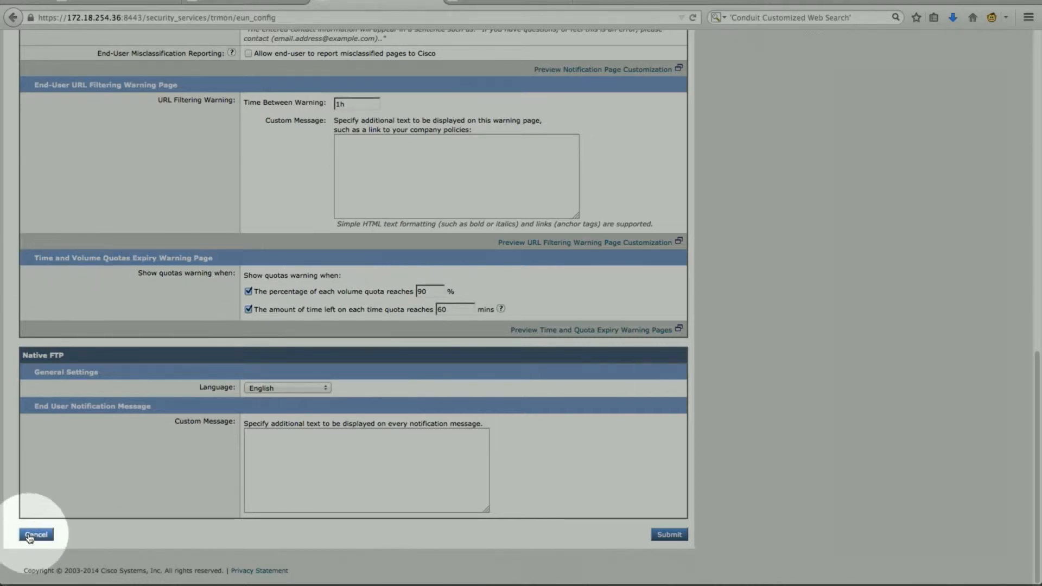
click(32, 537)
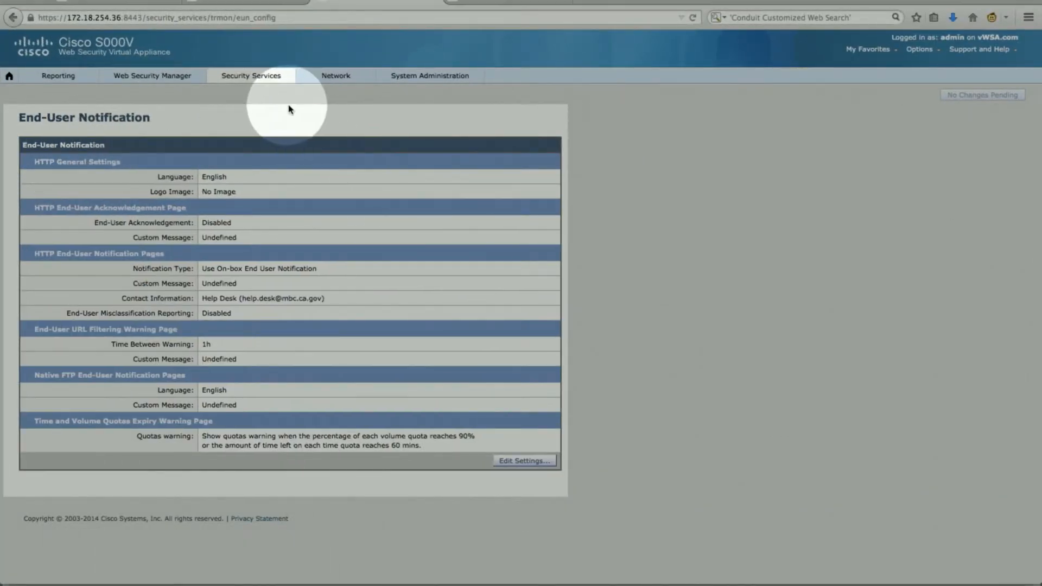
Step: Return to the appliance's Time Ranges and Quotas definitions
click(248, 76)
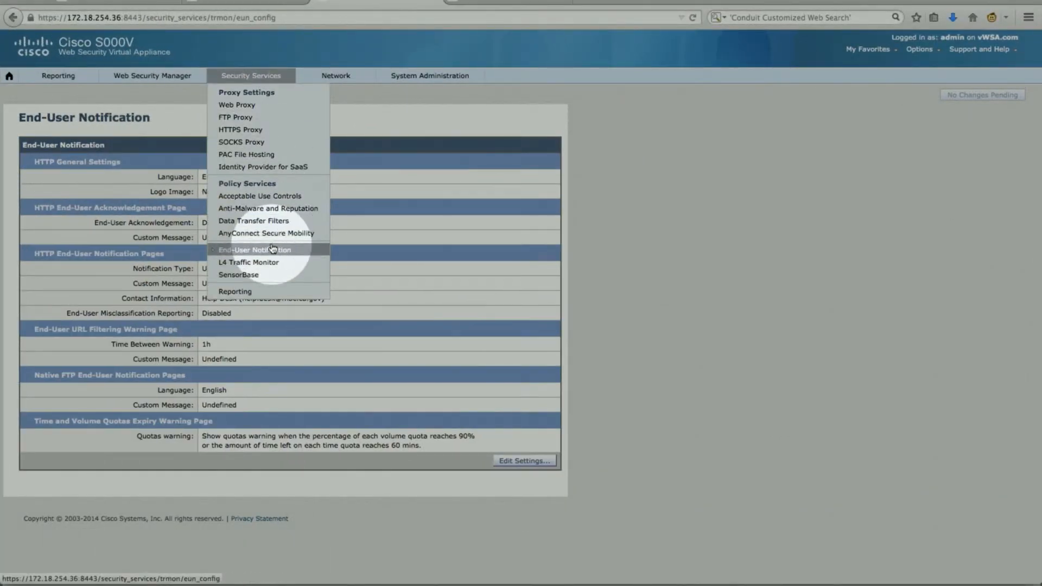
click(153, 76)
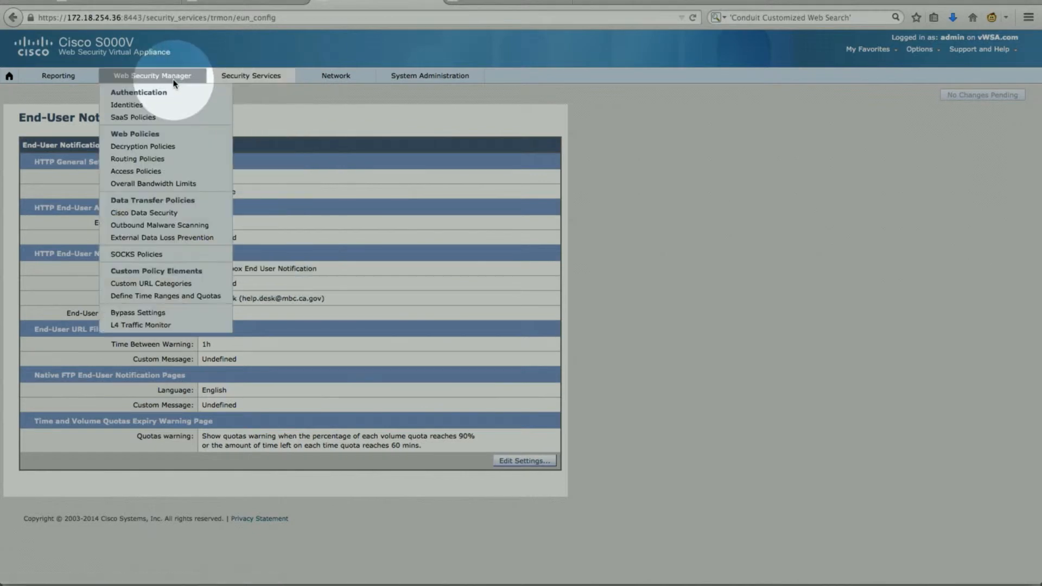
click(156, 298)
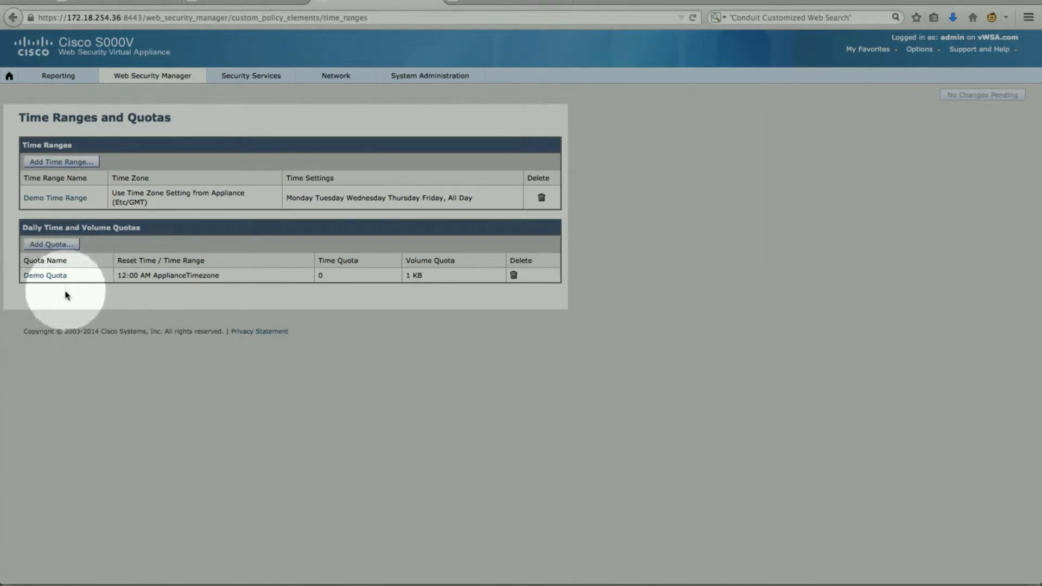
Step: Open the URL filtering settings of the Demo Policy access policy
click(148, 79)
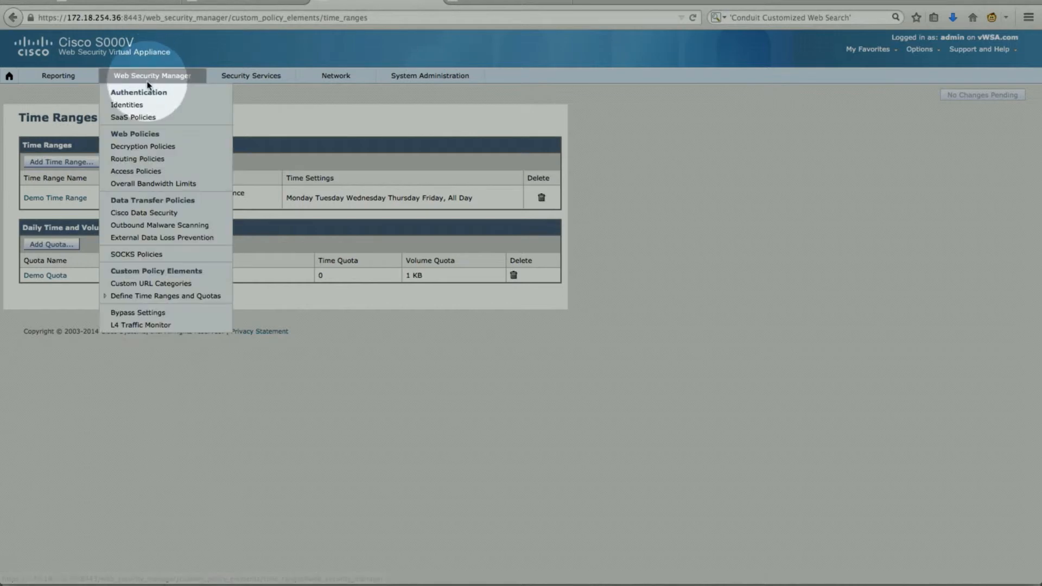
click(140, 171)
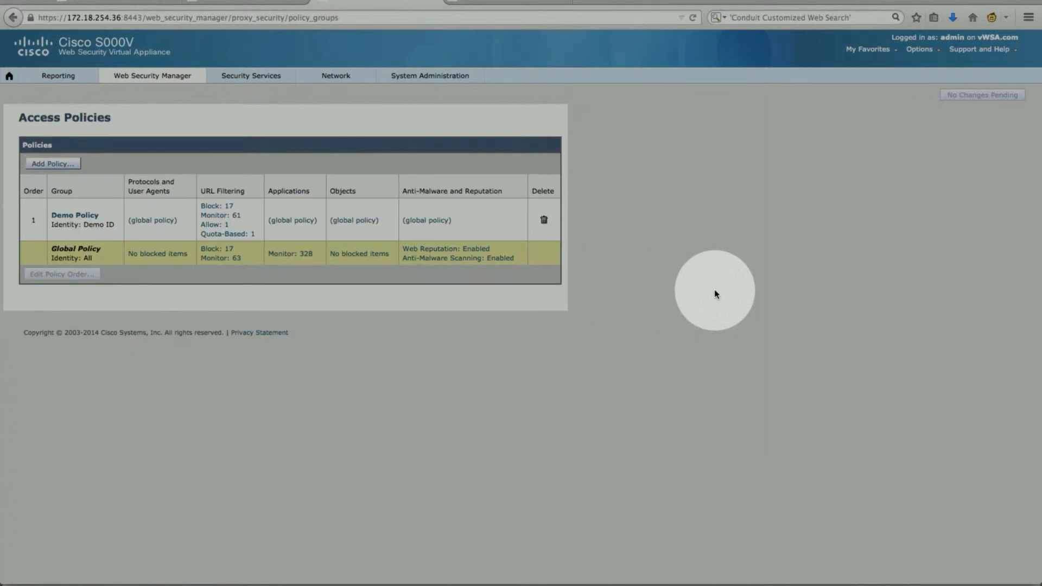
click(222, 212)
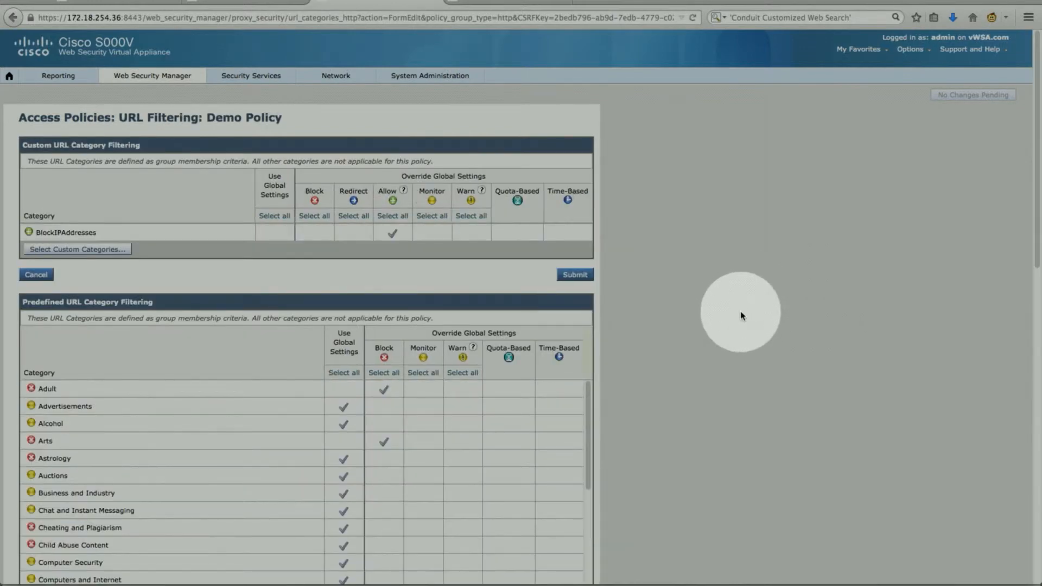
Step: Switch the Entertainment category in the predefined URL category filtering to time-based and assign it the Demo Time Range
scroll(742, 318, down, 6)
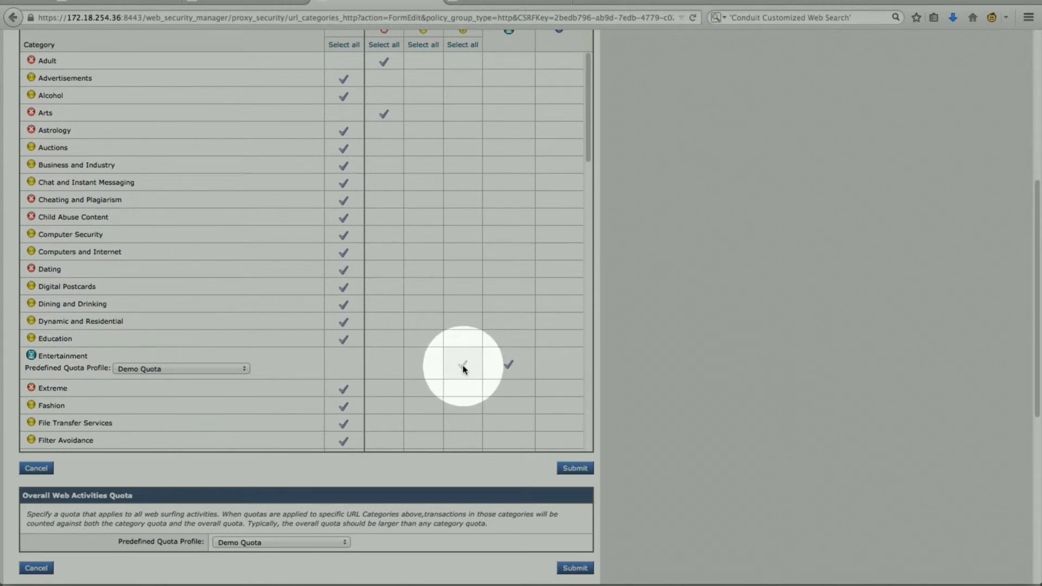
scroll(653, 356, up, 1)
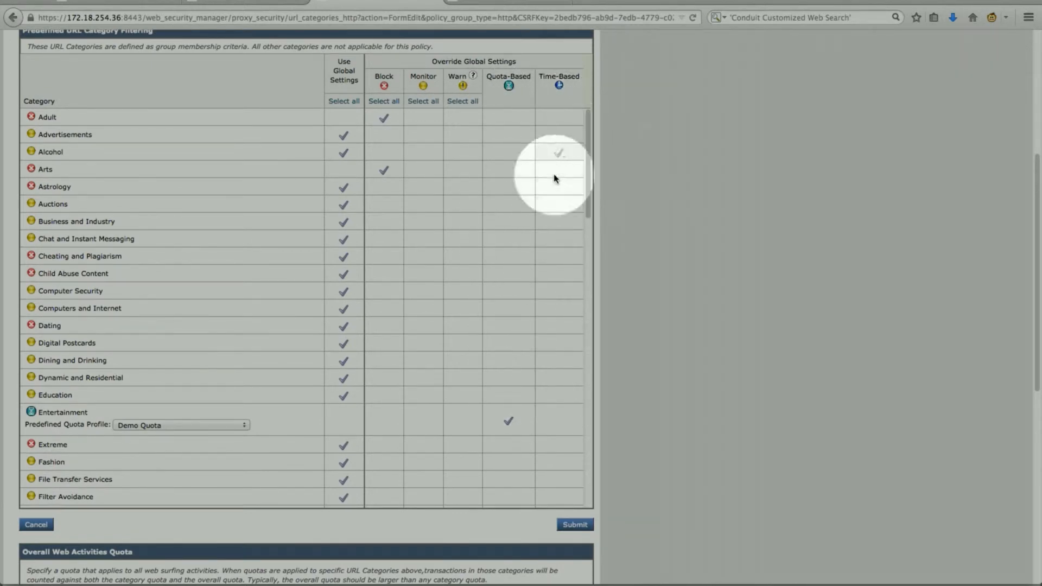
click(553, 420)
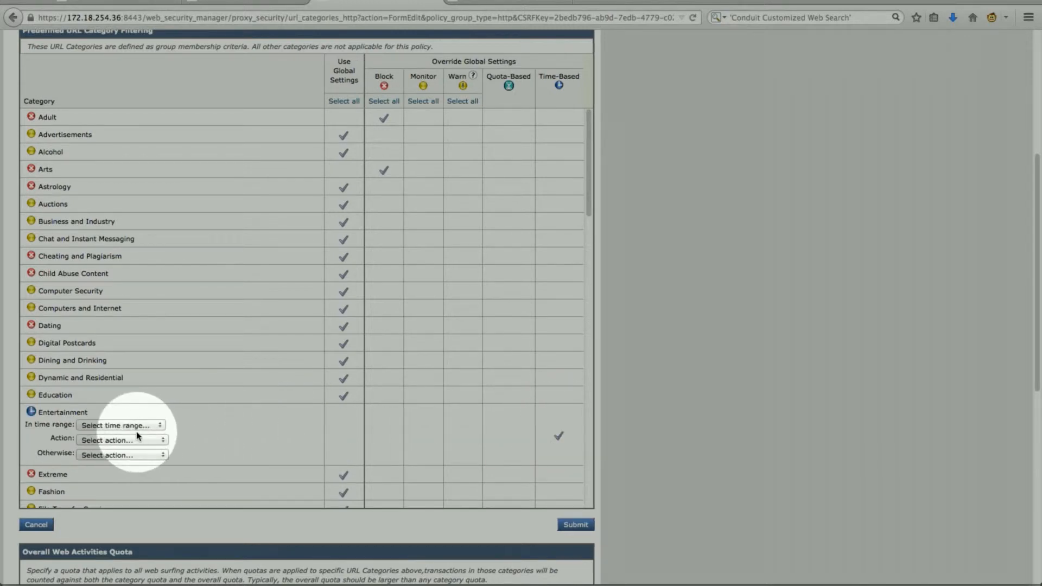
click(151, 427)
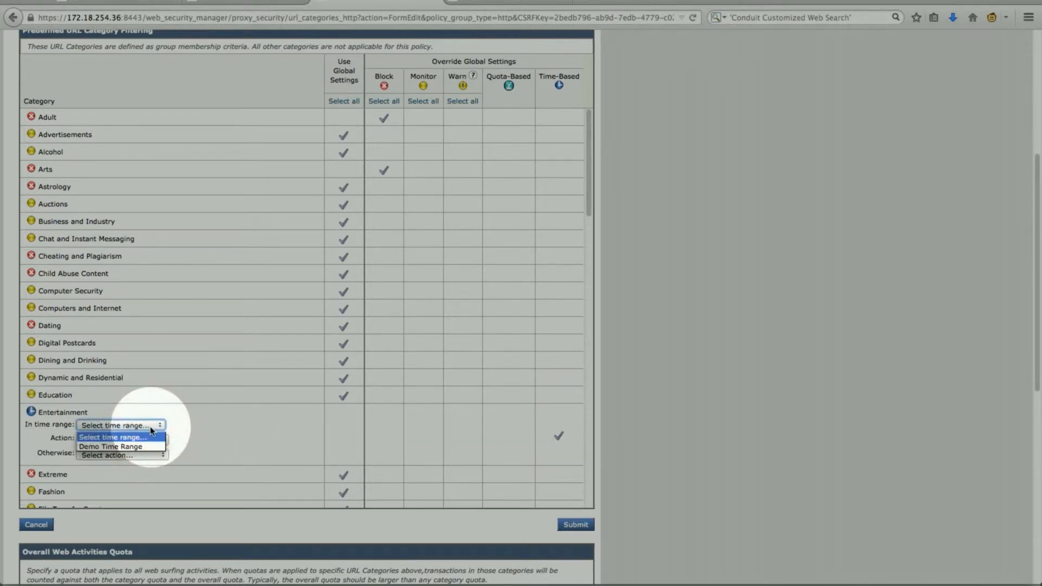
click(143, 445)
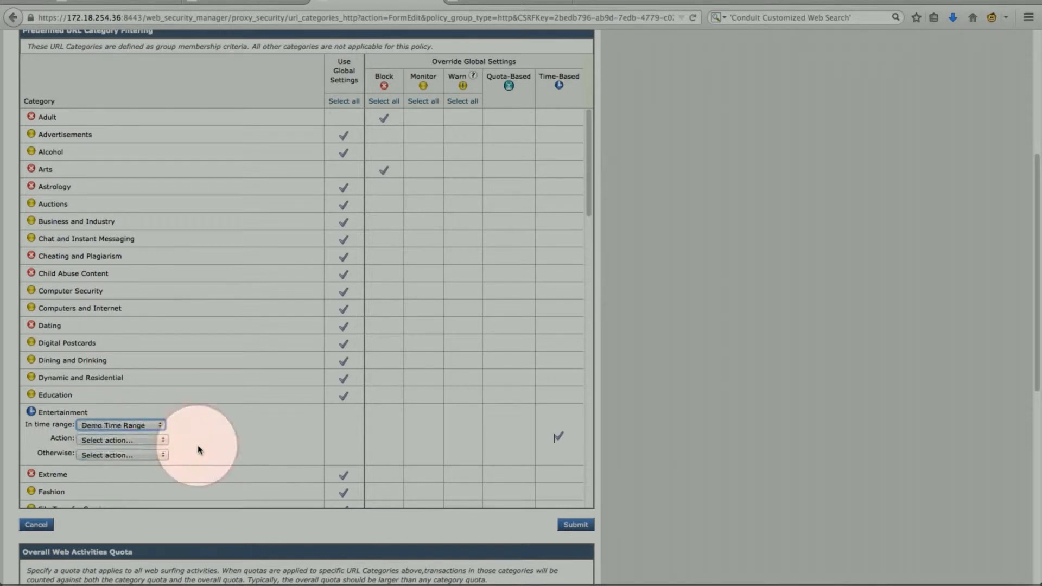
Step: Set the Entertainment category's time-based action to Block during the Demo Time Range and Monitor otherwise
click(159, 440)
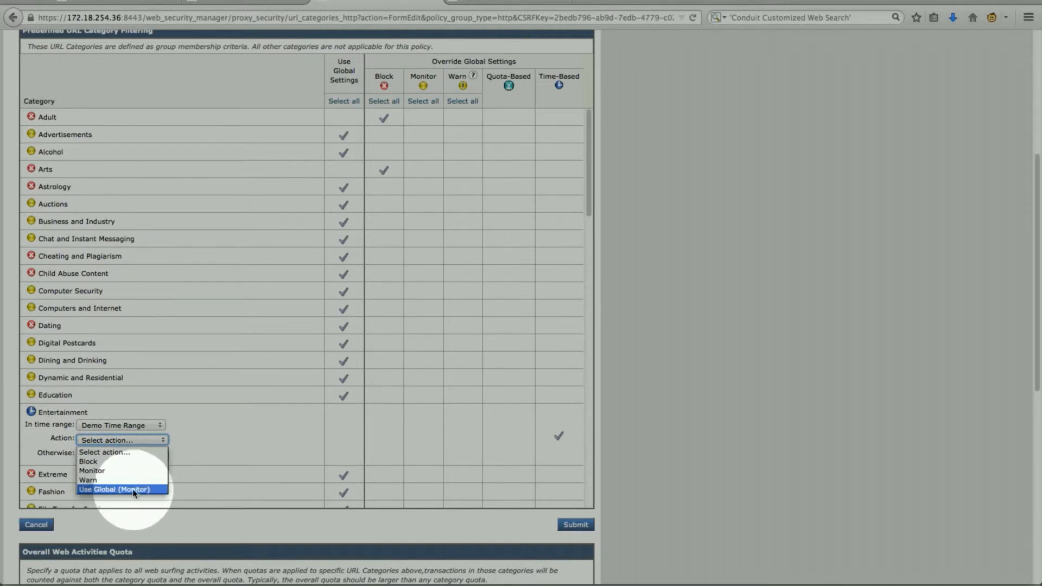
click(96, 462)
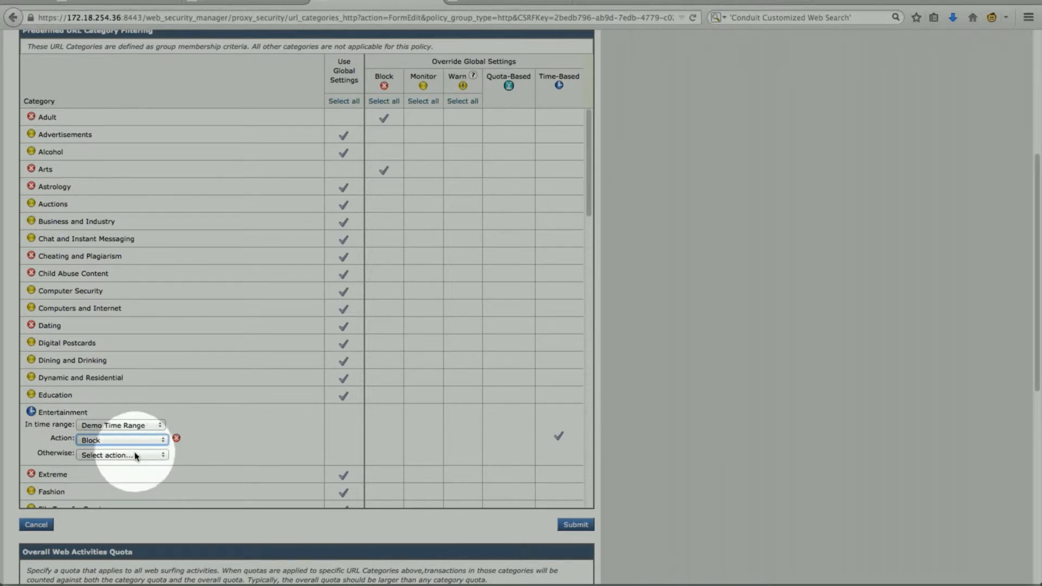
click(136, 458)
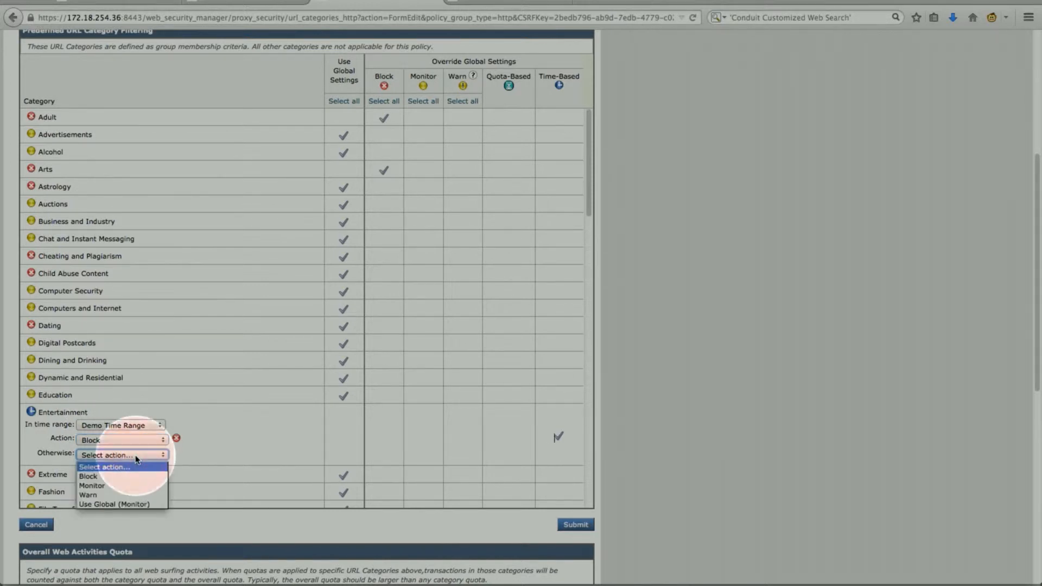
click(128, 486)
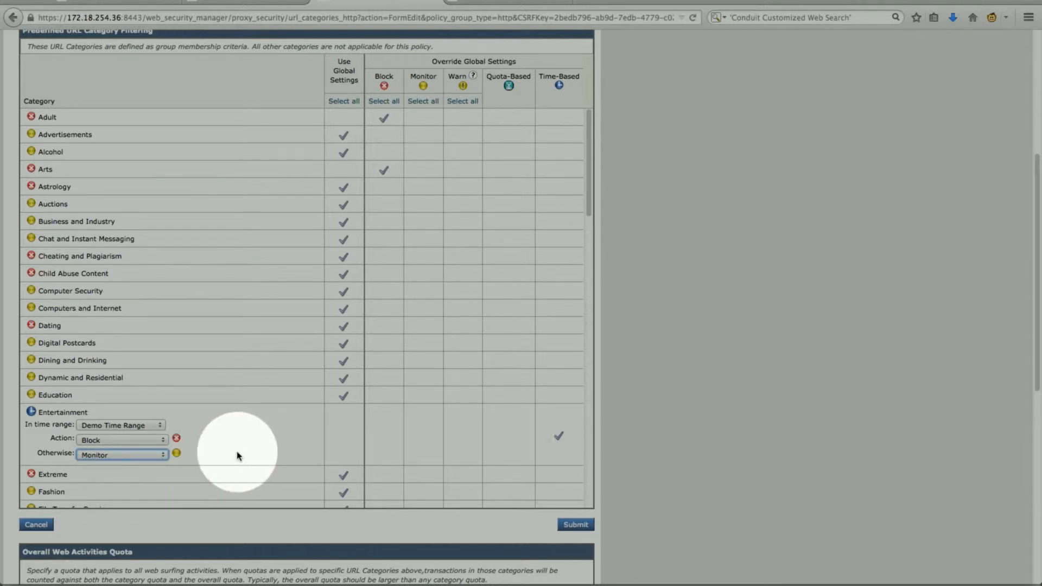
Step: Make the Entertainment category quota-based with the Demo Quota profile and submit the Demo Policy's URL filtering settings
click(513, 426)
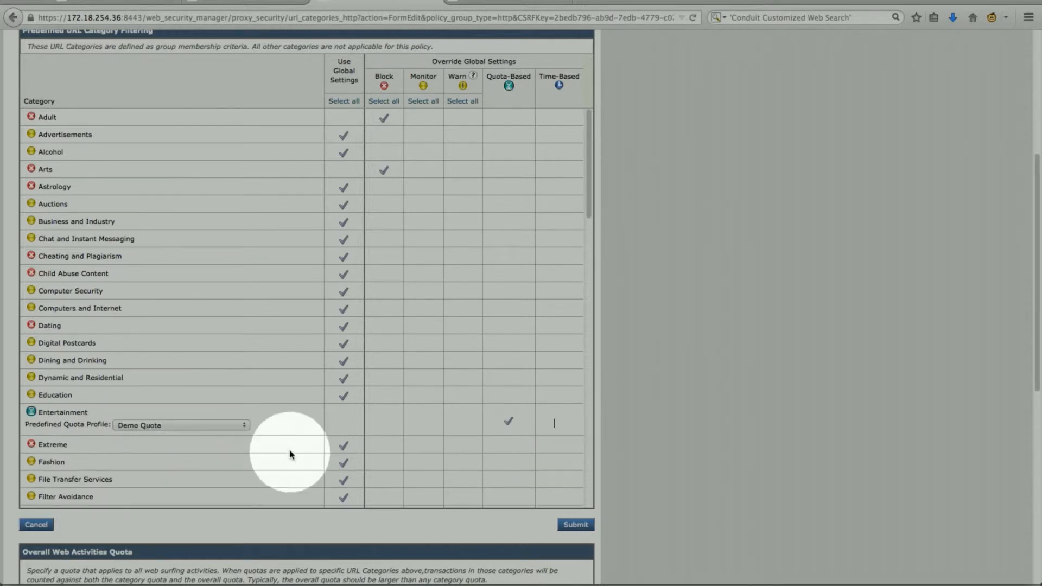
click(242, 427)
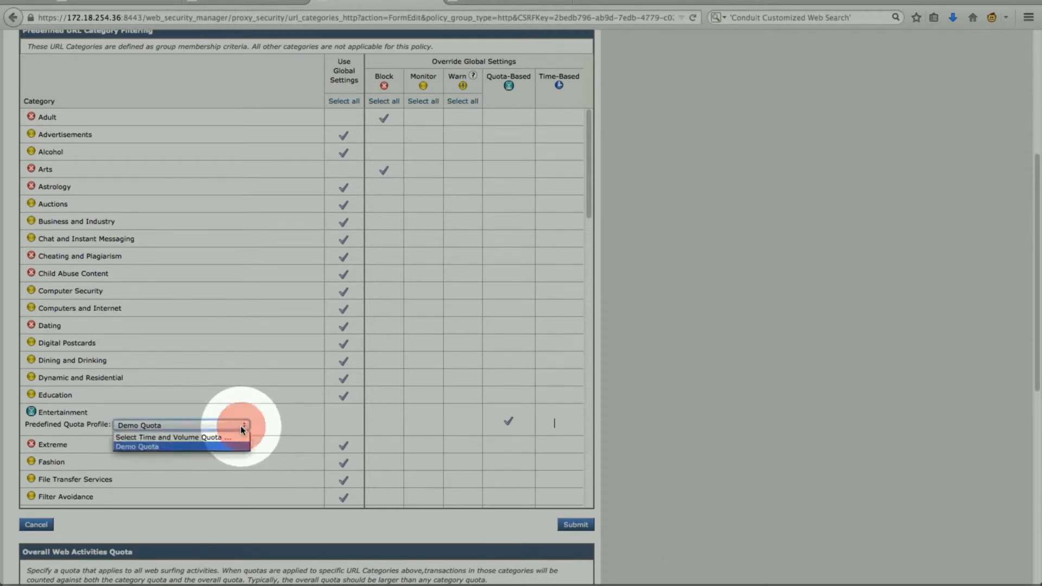
click(185, 447)
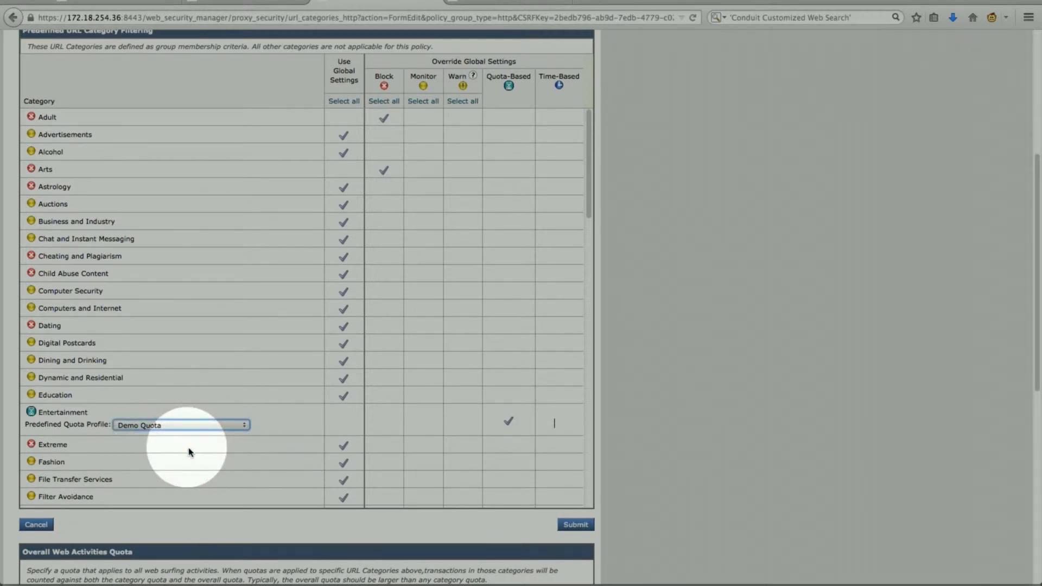
click(581, 529)
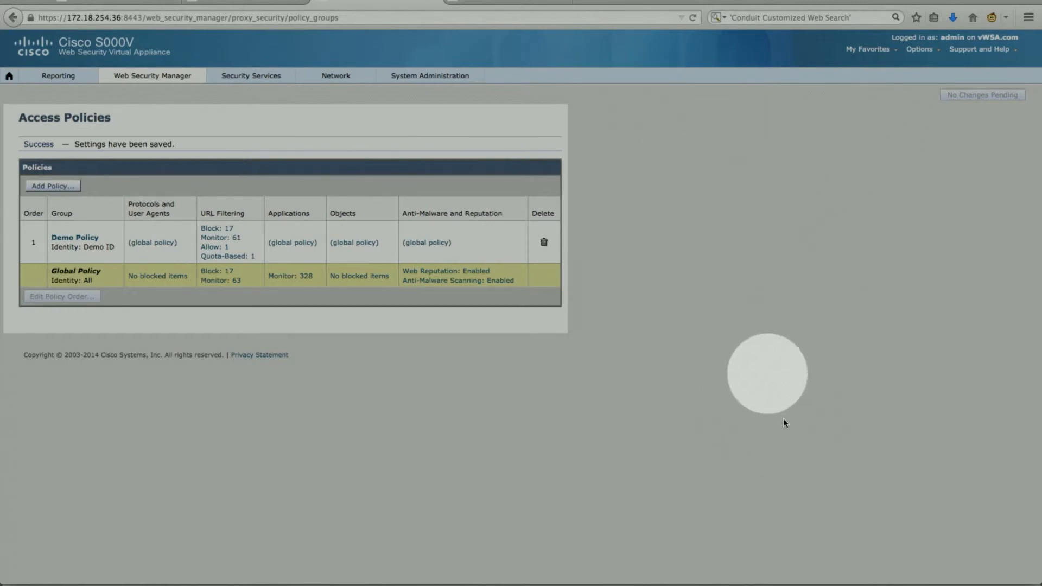
Step: Switch to the Terminal access log, add blank space below the latest entries, and minimize the window
click(961, 581)
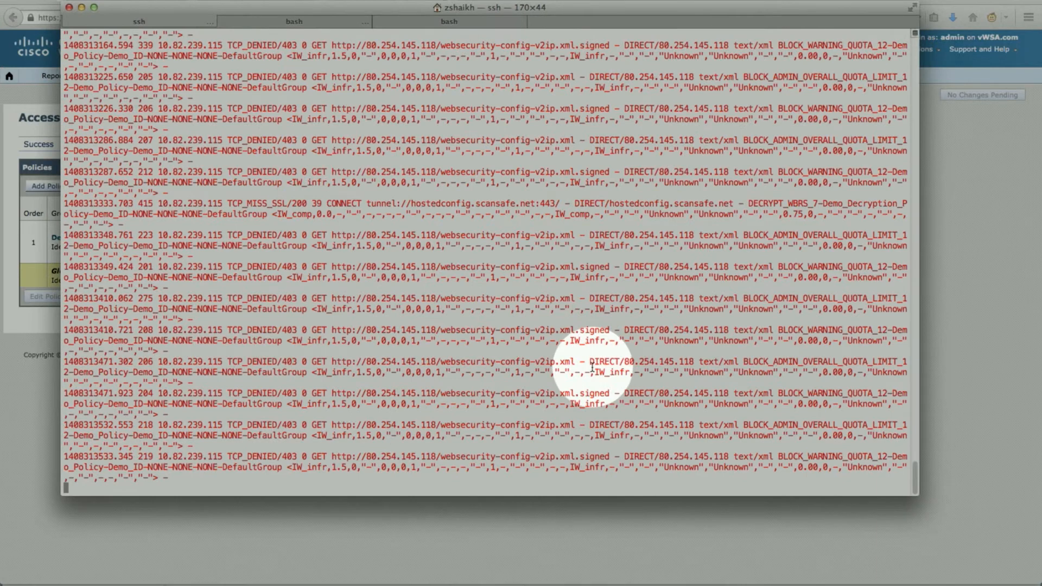
scroll(619, 367, down, 5)
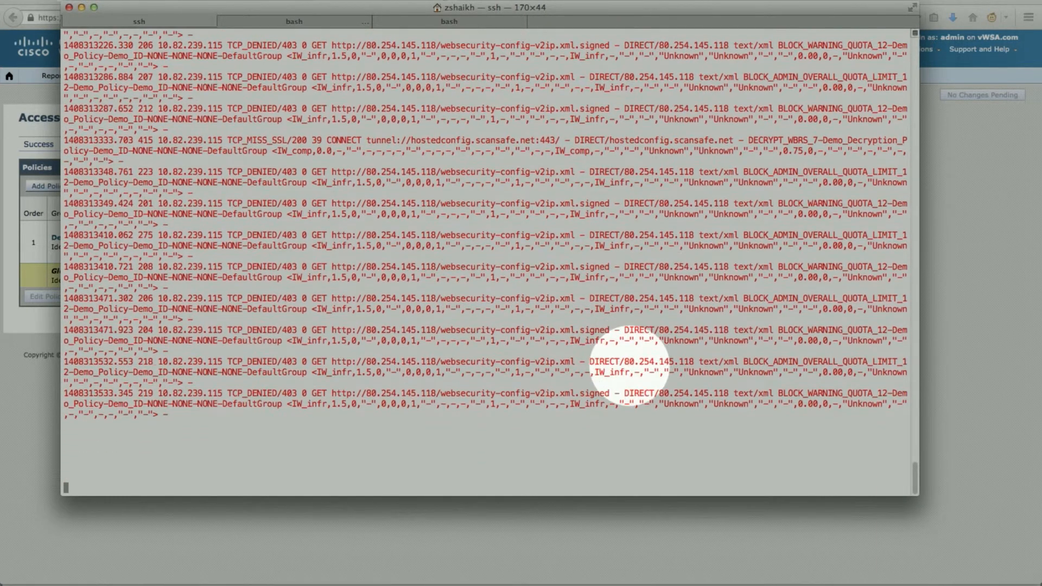
scroll(630, 366, down, 5)
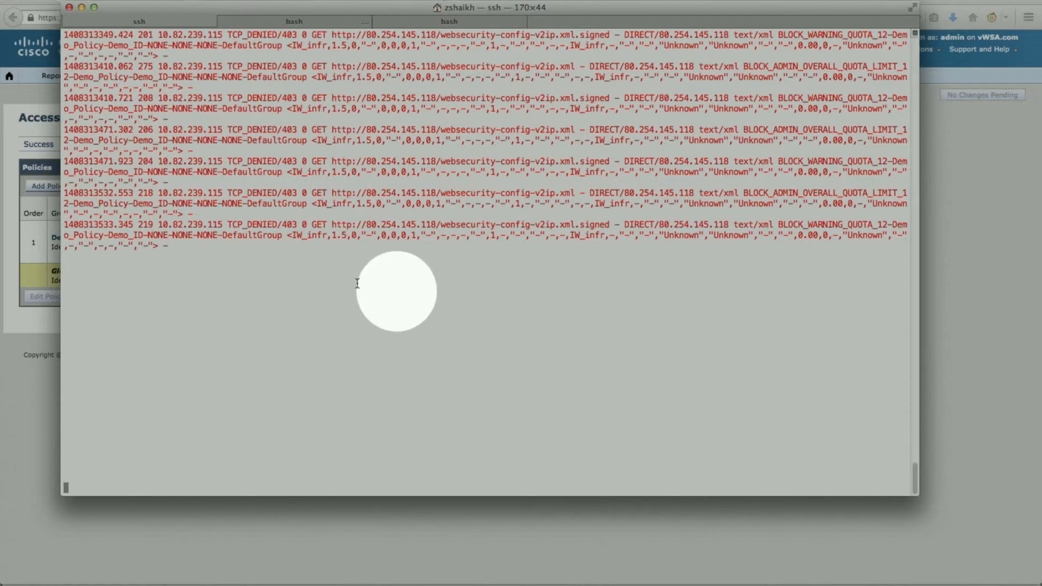
click(81, 8)
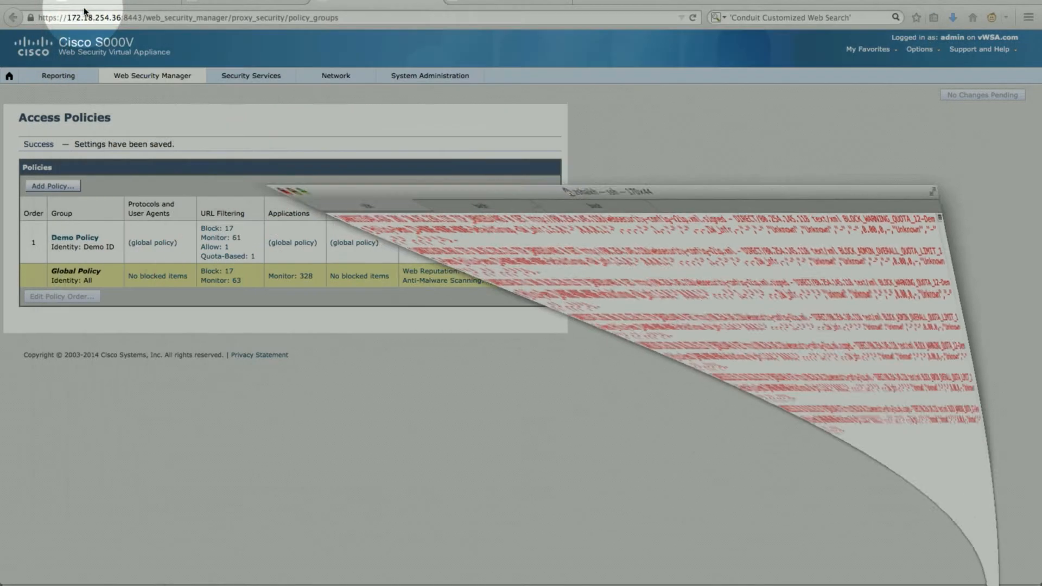
Step: In a new browser tab, set a manual proxy configuration using 172.18.254.36 port 80 for all protocols
click(584, 2)
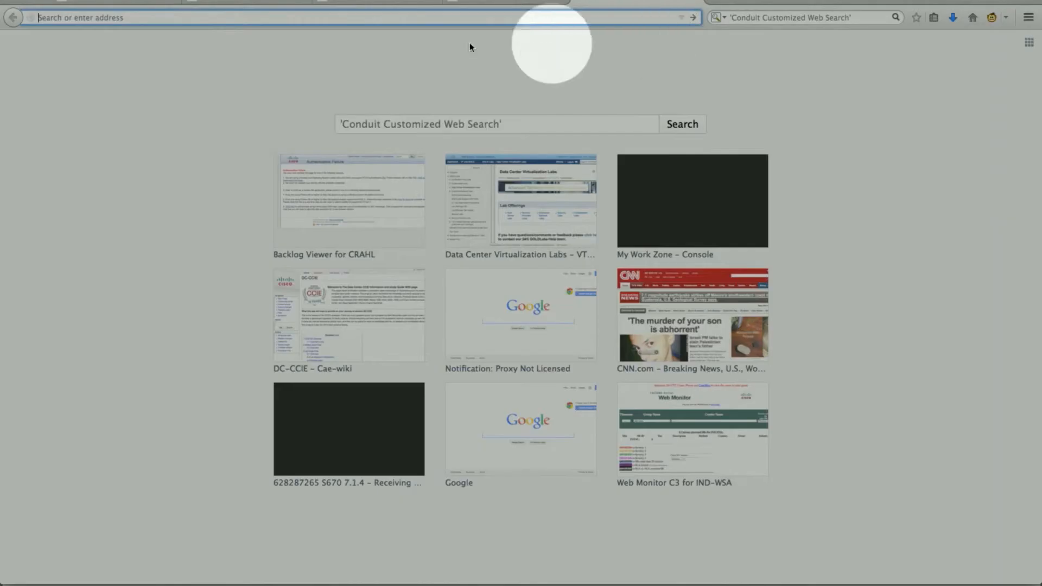
click(51, 3)
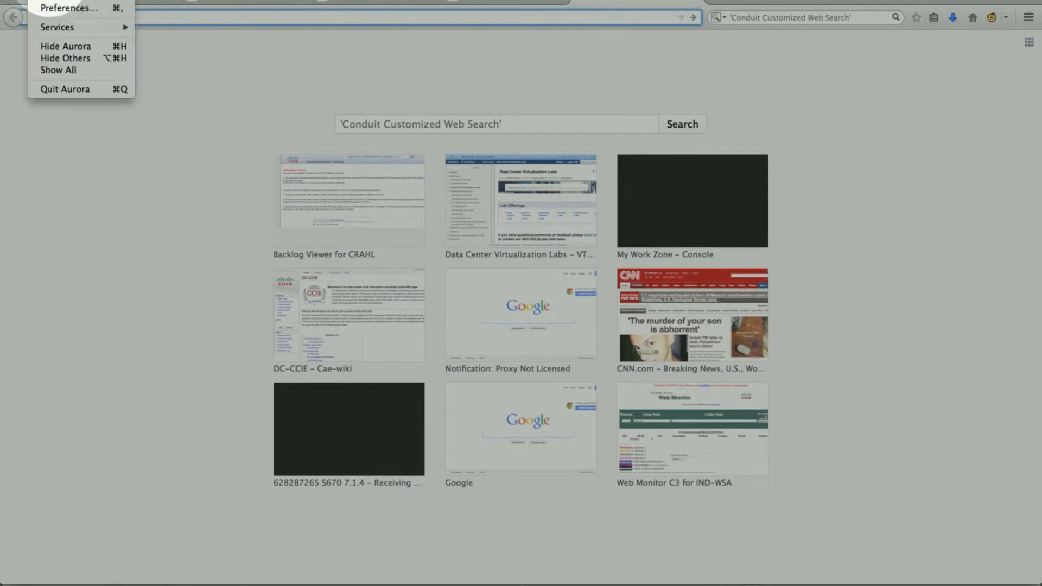
click(58, 9)
click(673, 130)
click(429, 156)
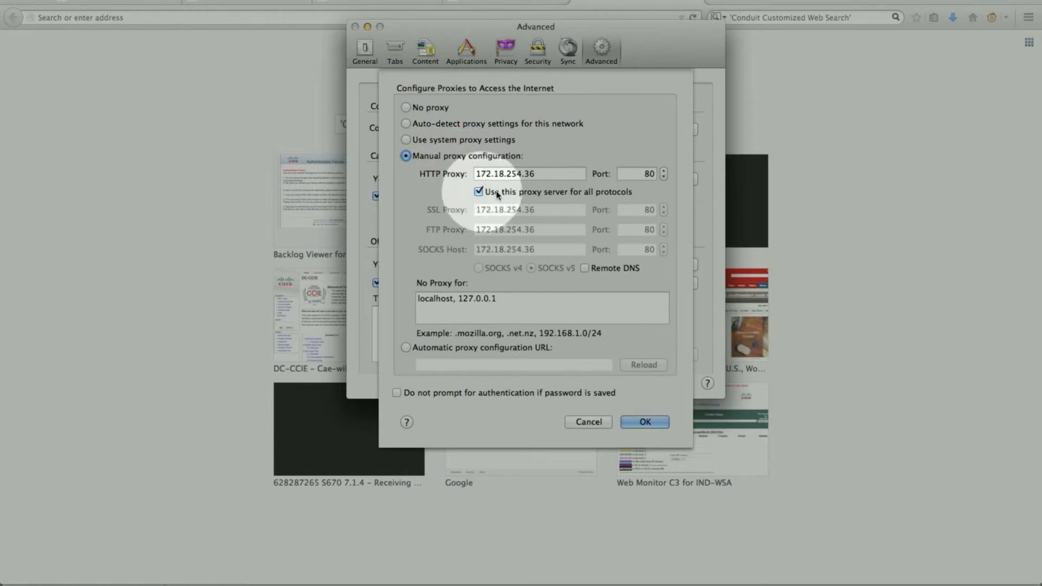
click(644, 422)
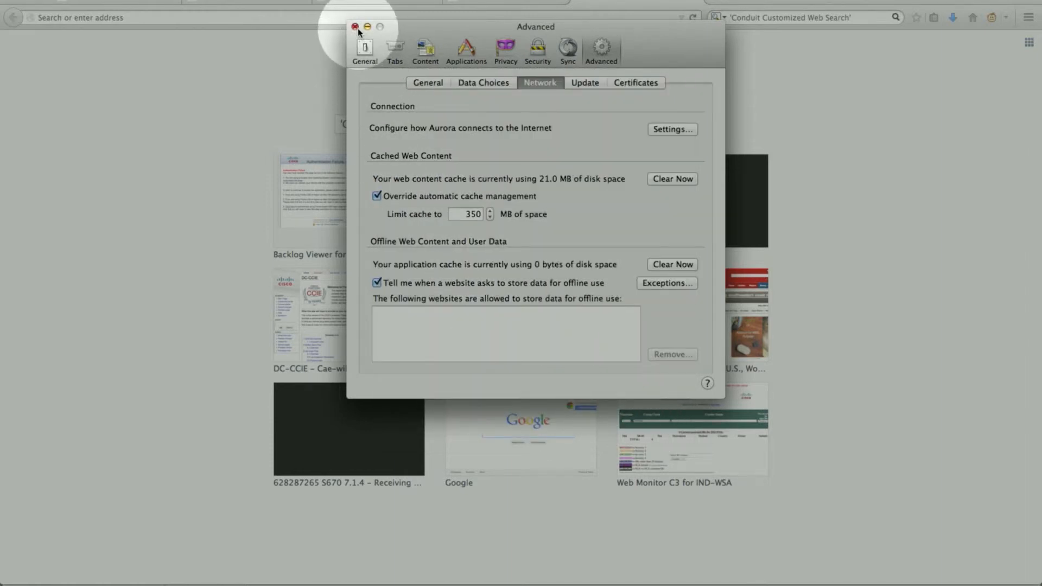
click(356, 27)
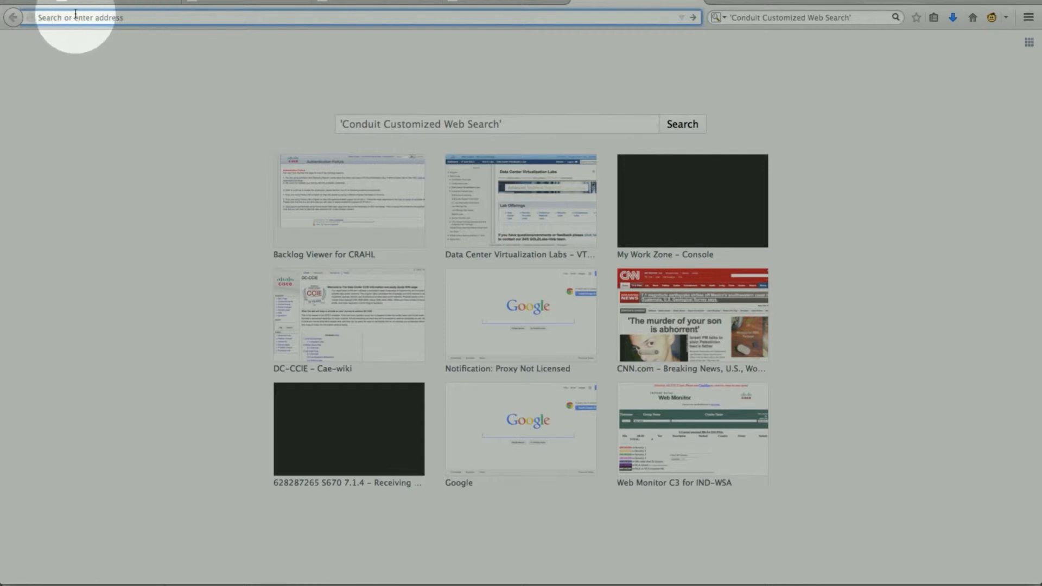
text(ww.abc.com/)
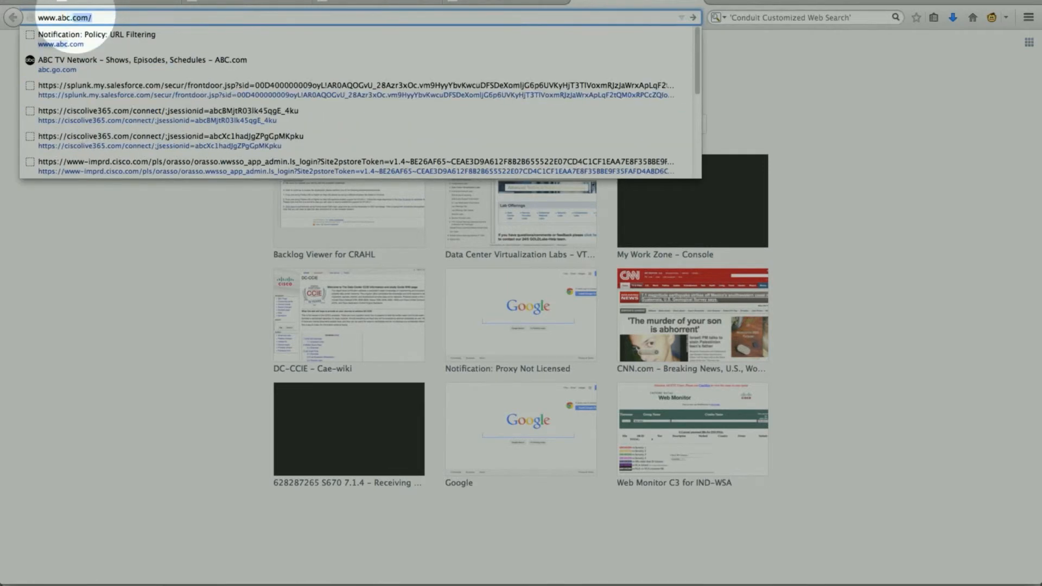
key(Return)
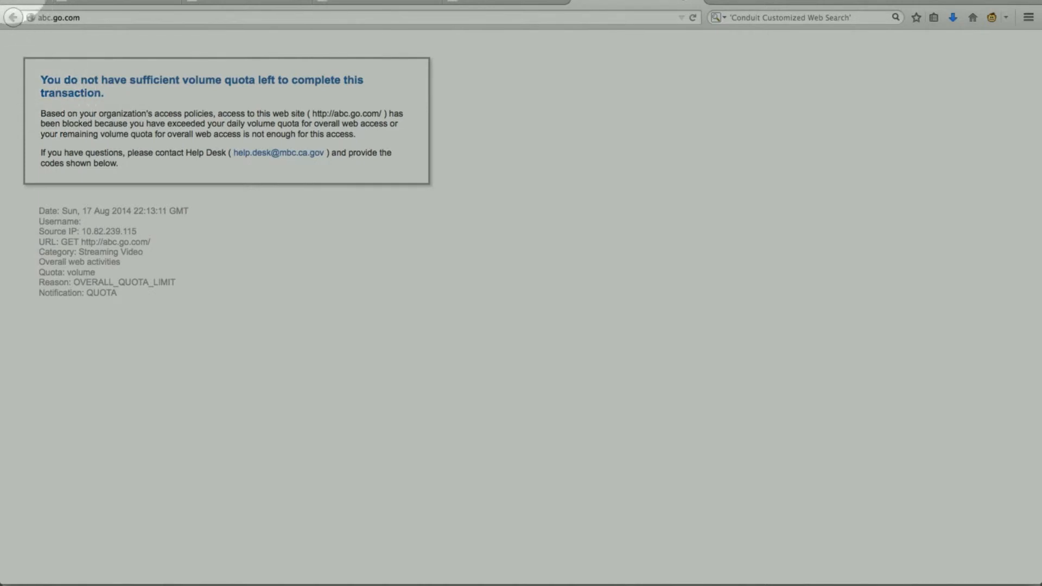
click(22, 1)
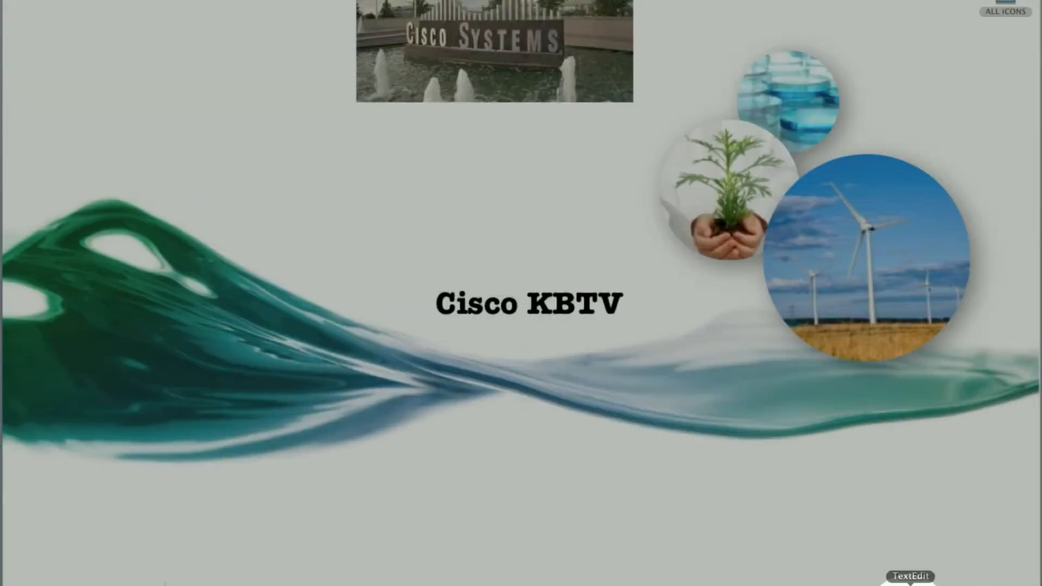
click(974, 583)
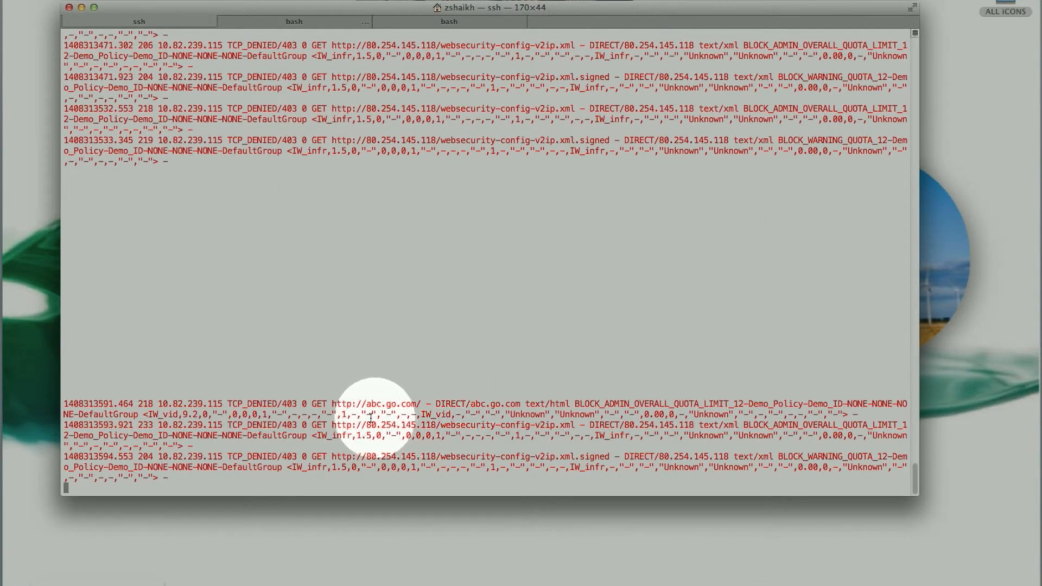
Step: Examine the abc.go.com log entry for its response code, block decision tag, access policy and identity
double_click(290, 404)
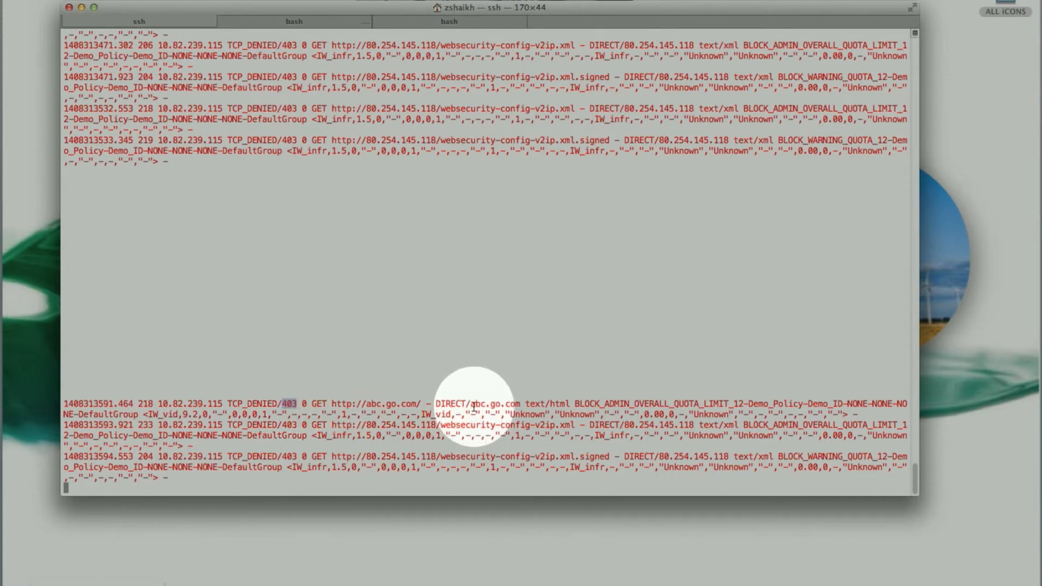
drag(470, 404, 703, 404)
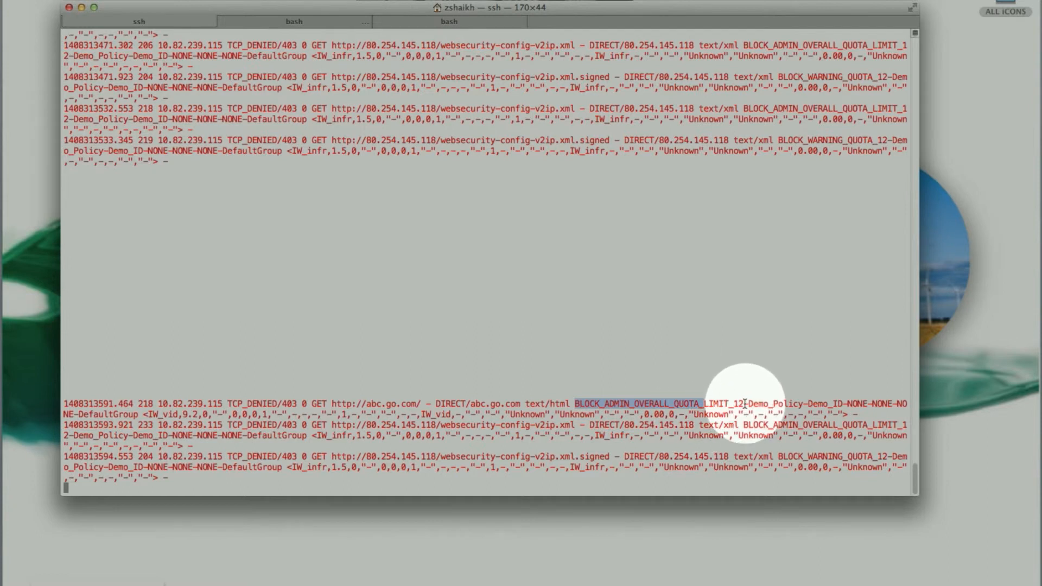
drag(745, 404, 574, 404)
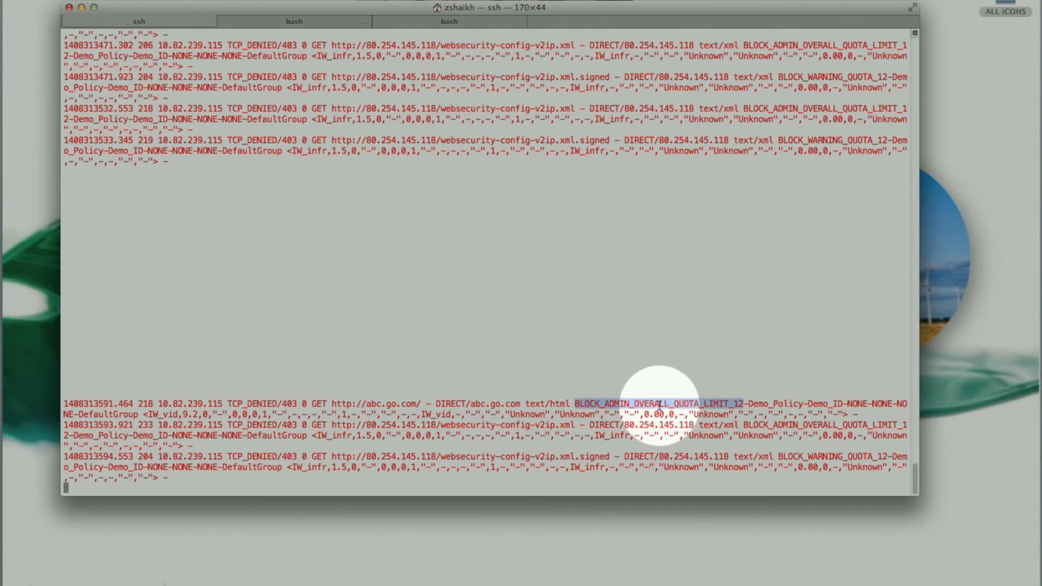
click(771, 375)
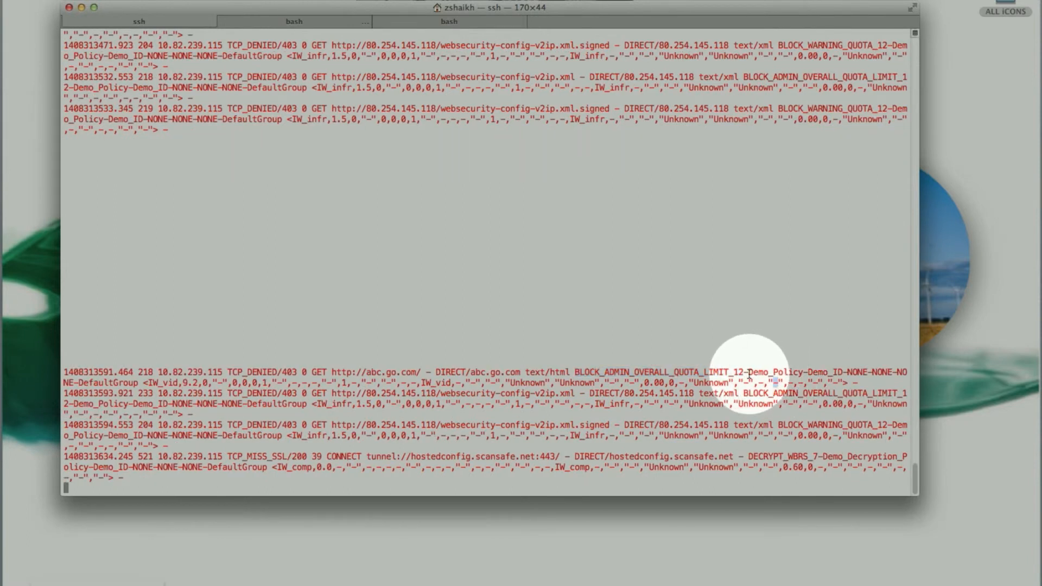
double_click(796, 375)
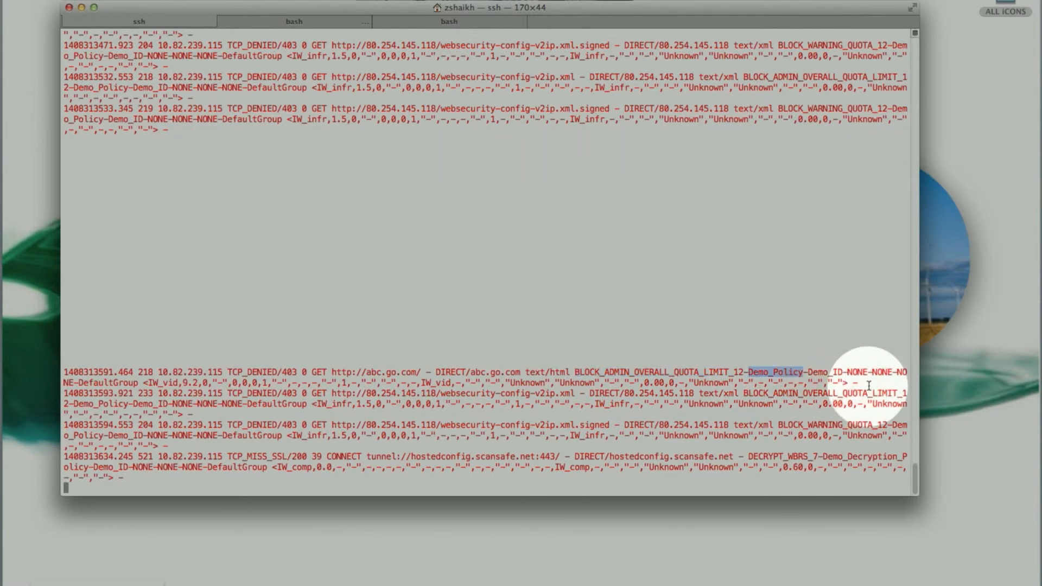
drag(809, 375, 839, 373)
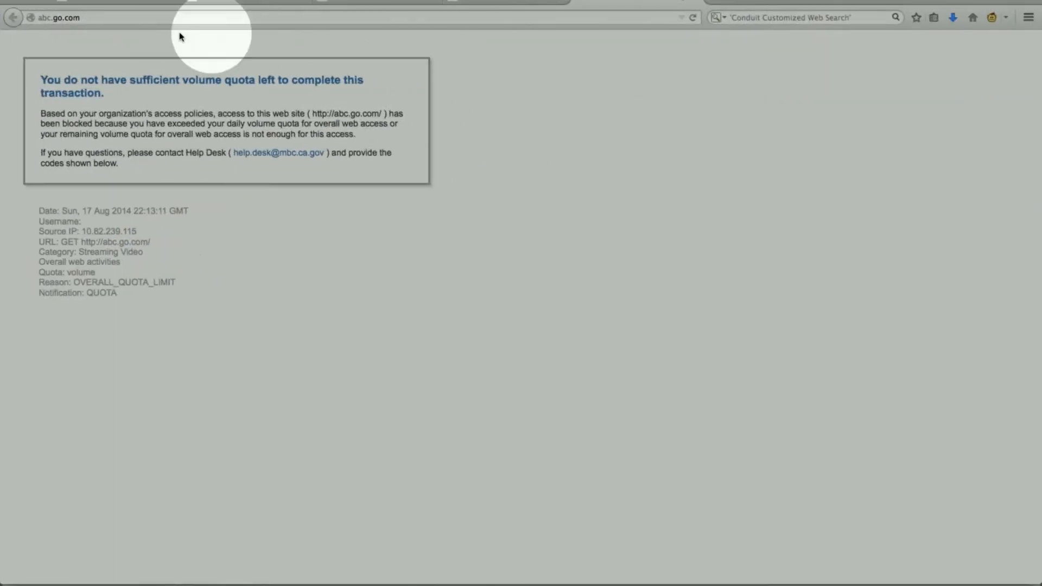
Step: Return to the browser and change its connection settings to No proxy
click(48, 2)
click(60, 7)
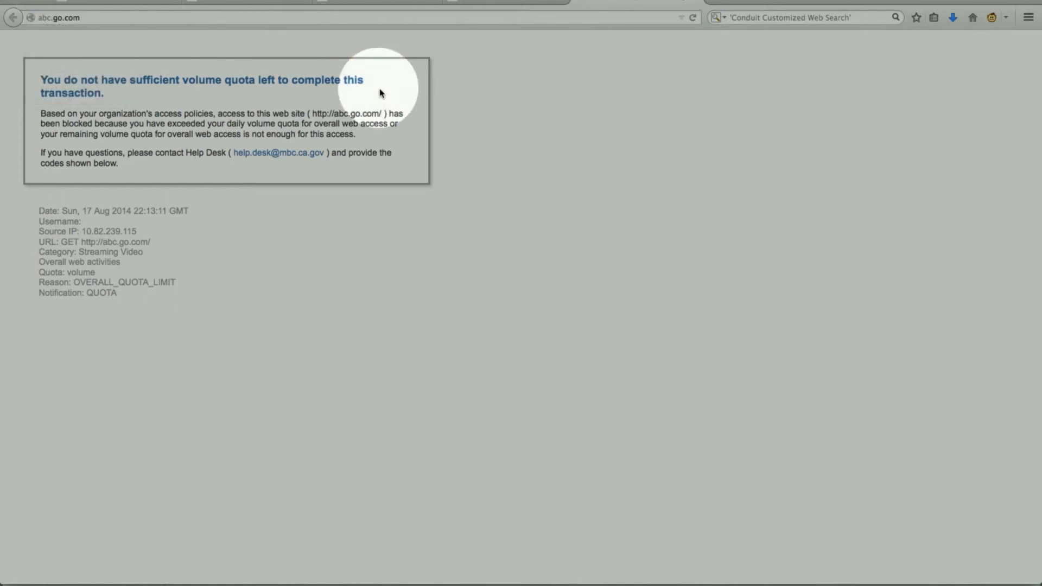
click(679, 131)
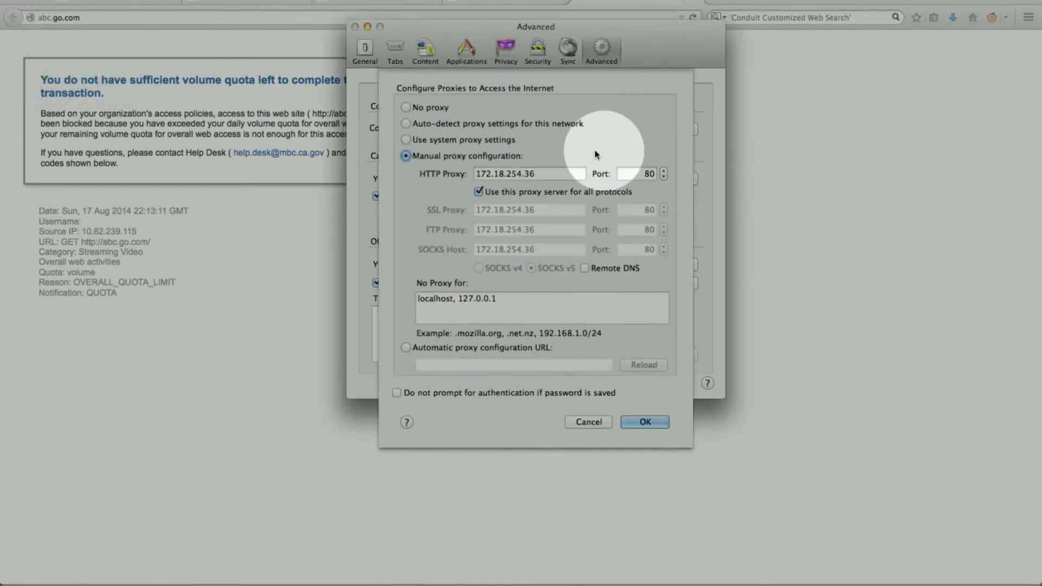
click(411, 108)
click(643, 422)
click(355, 27)
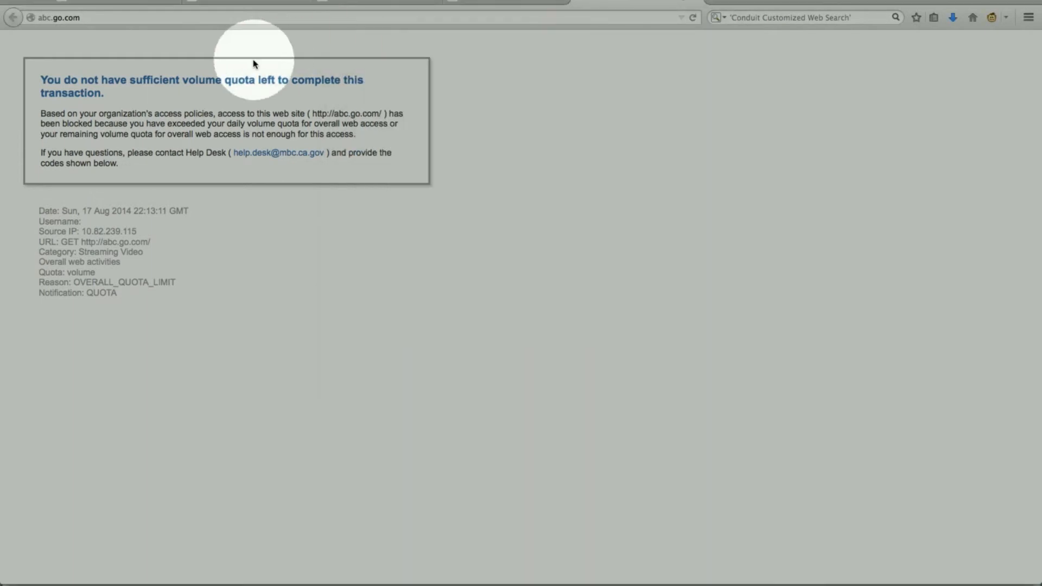
Step: Open the Demo Decryption Policy's URL filtering settings on the appliance and review the quota-based options for the predefined categories
click(377, 2)
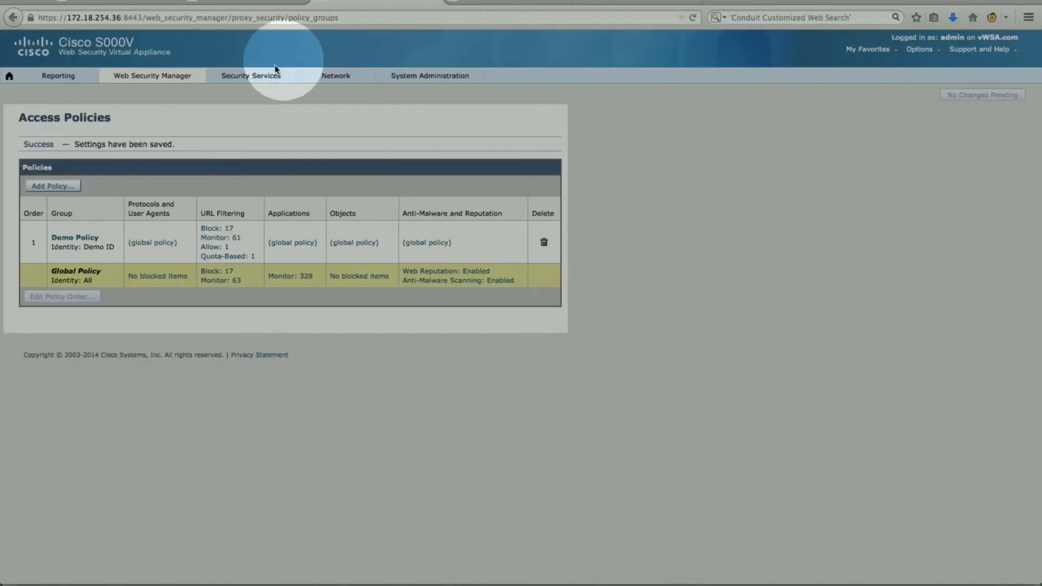
mouse_move(160, 86)
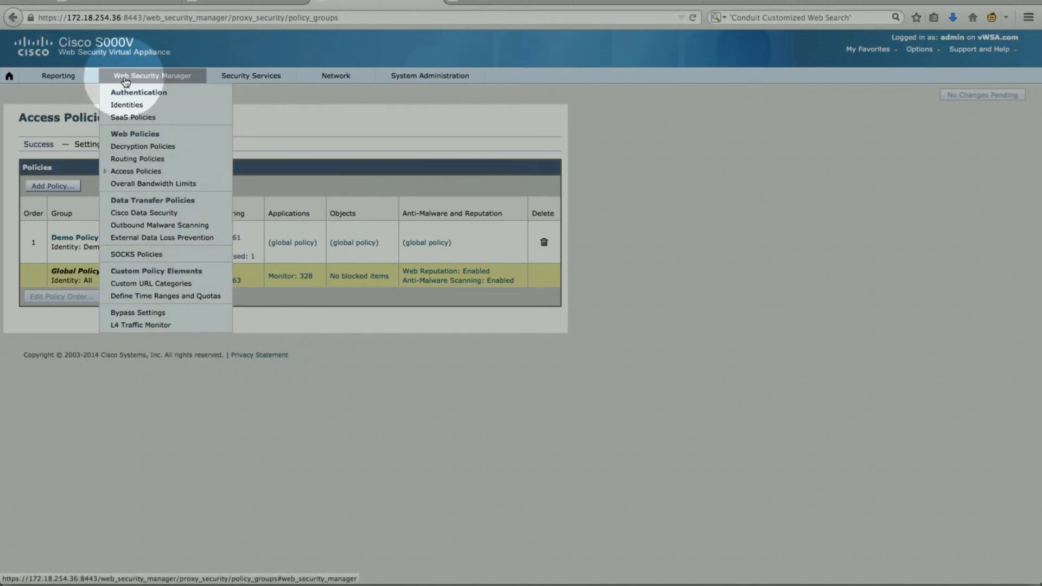
click(164, 146)
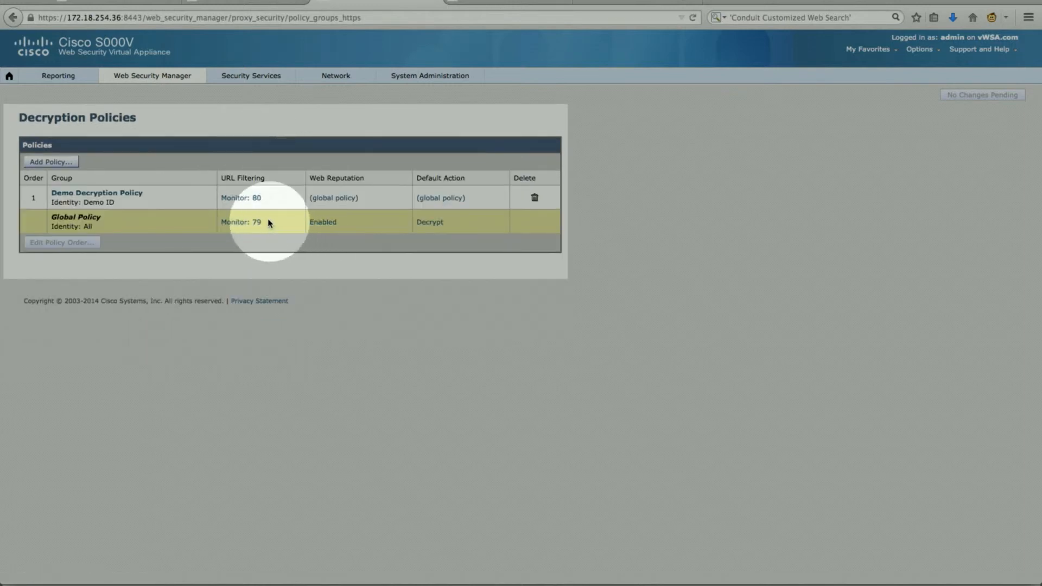
click(256, 199)
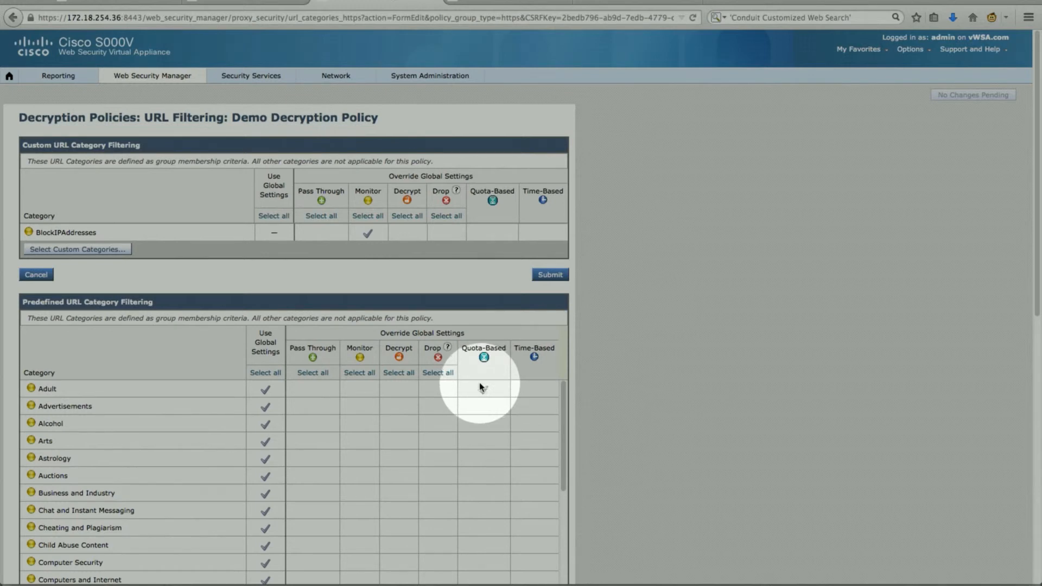
scroll(617, 387, down, 6)
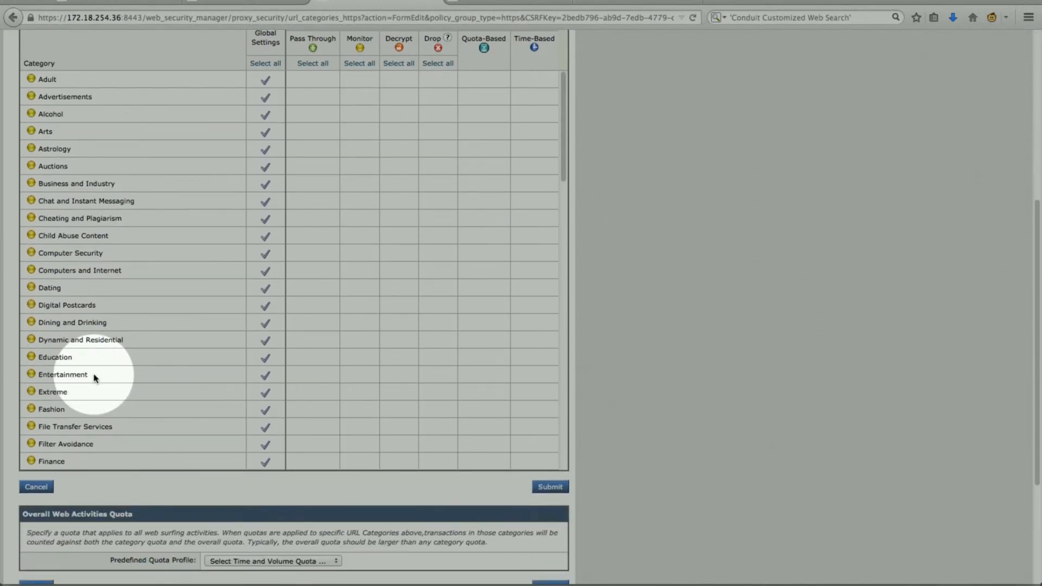
Step: Make the Entertainment category time-based with Demo Time Range and review the actions available for that range
click(531, 377)
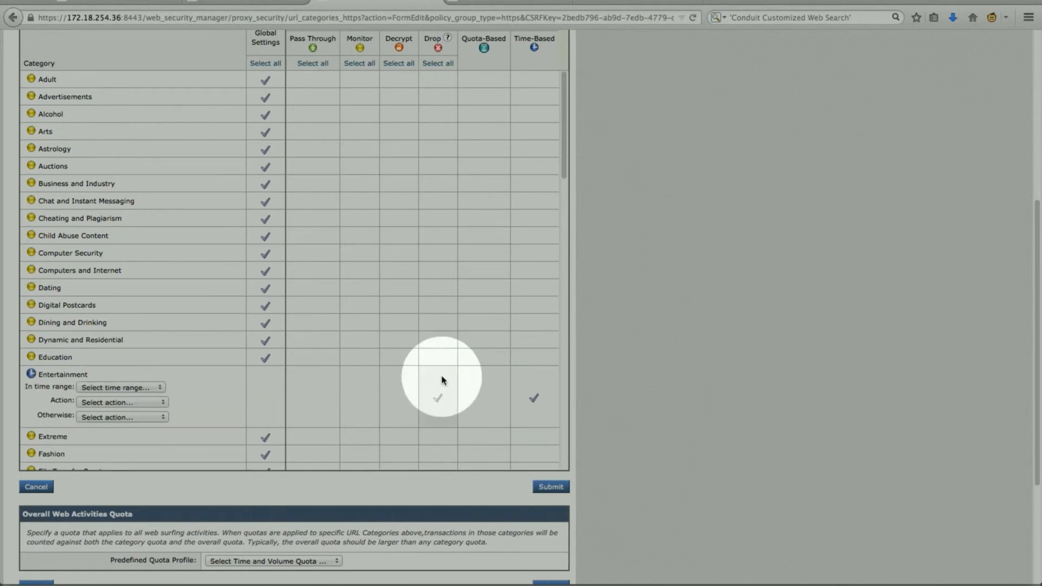
click(147, 387)
click(148, 407)
click(157, 402)
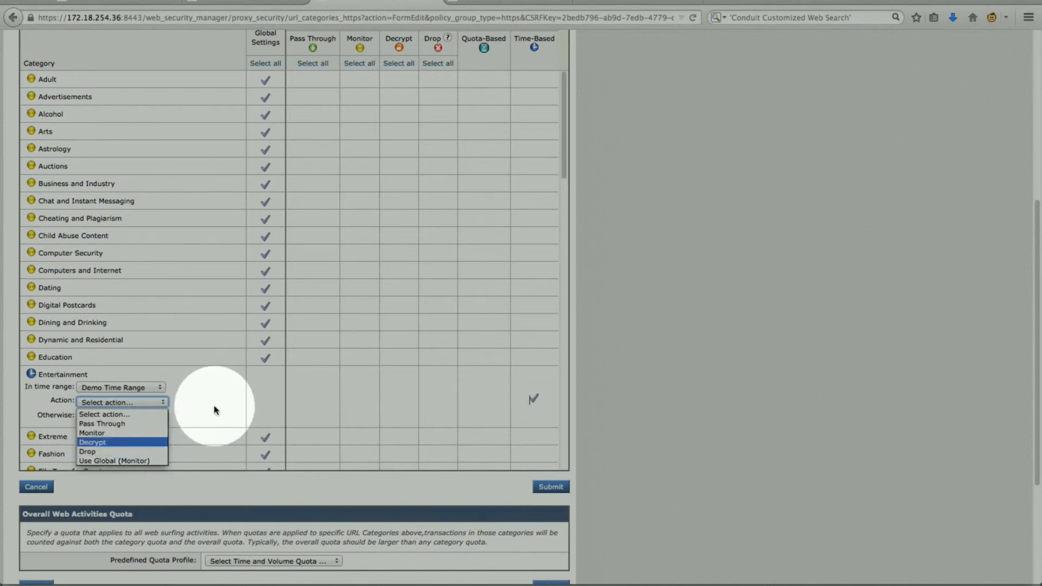
click(582, 333)
scroll(654, 378, up, 3)
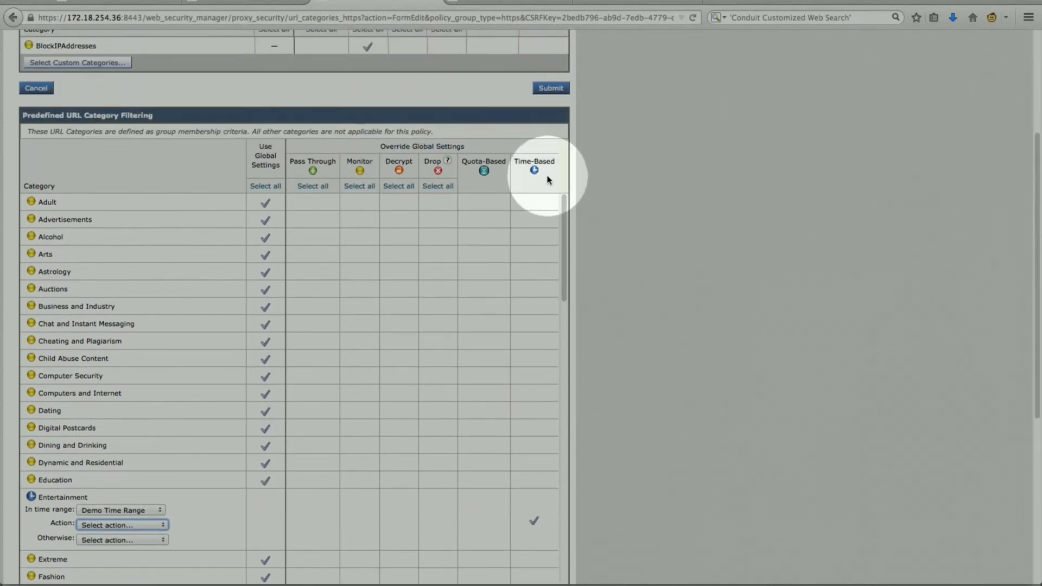
scroll(623, 282, down, 3)
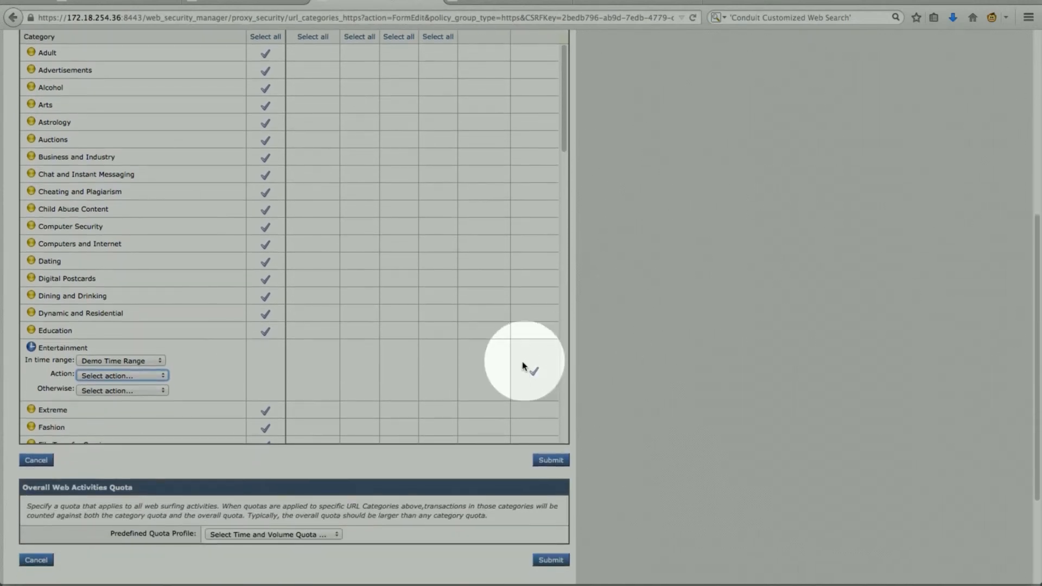
Step: Try making the Entertainment category quota-based with the Demo Quota profile, and cancel the URL filtering changes
click(481, 370)
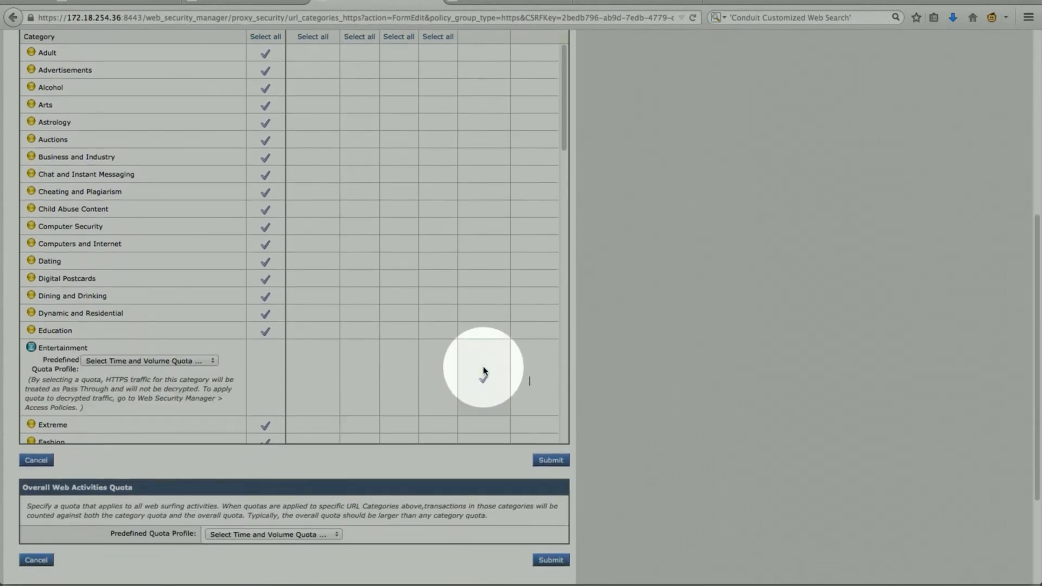
click(197, 361)
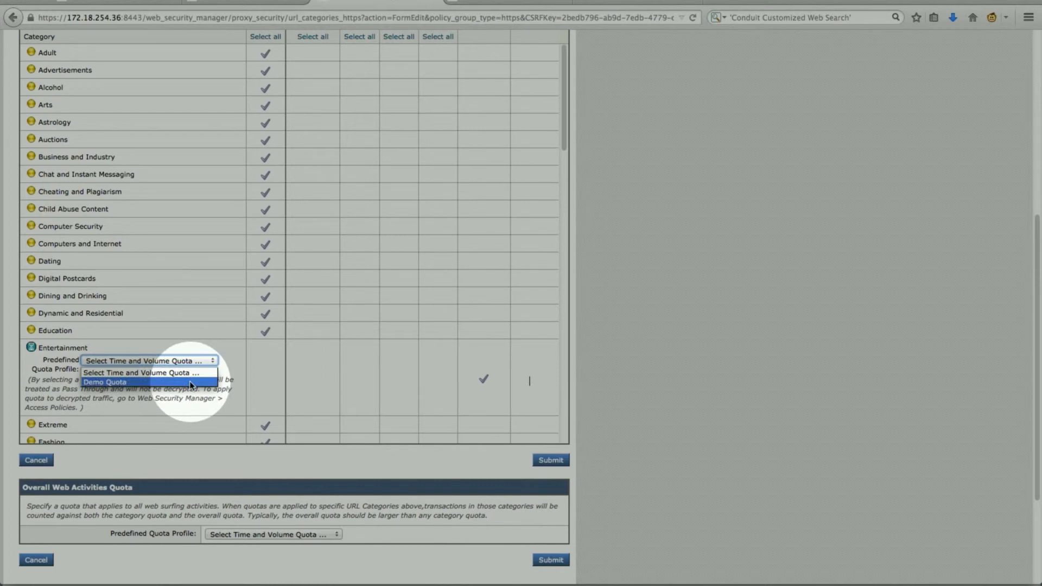
click(190, 382)
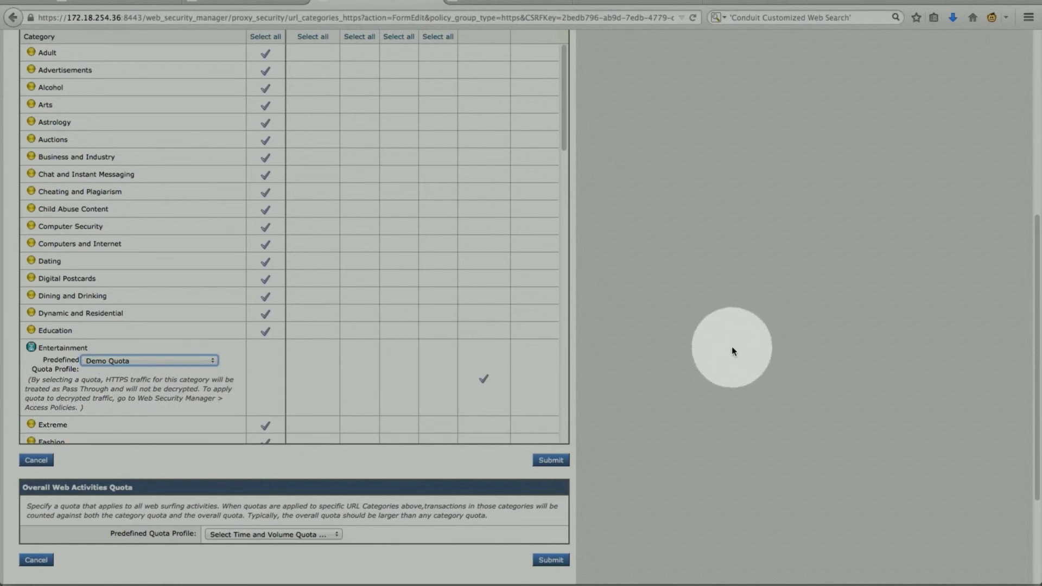
click(37, 460)
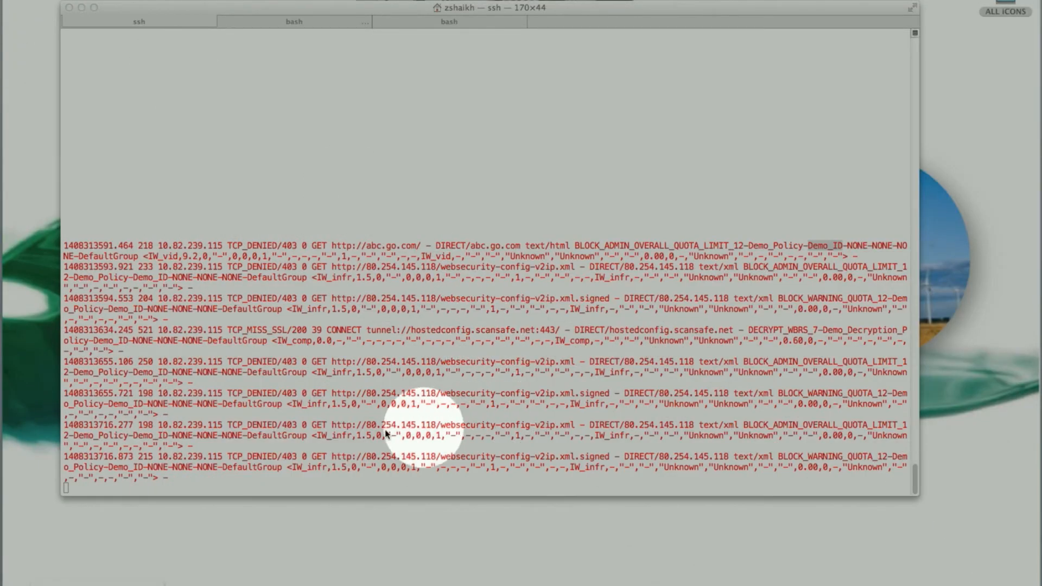
Step: Examine the requested URL and the block decision tag of the abc.go.com entry in Terminal's access log
click(156, 246)
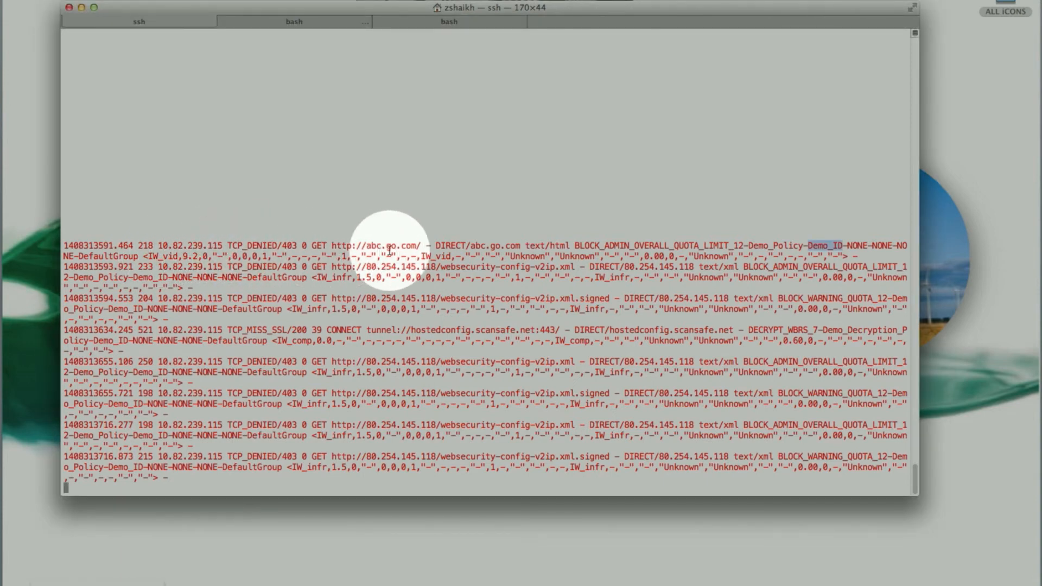
drag(372, 246, 416, 247)
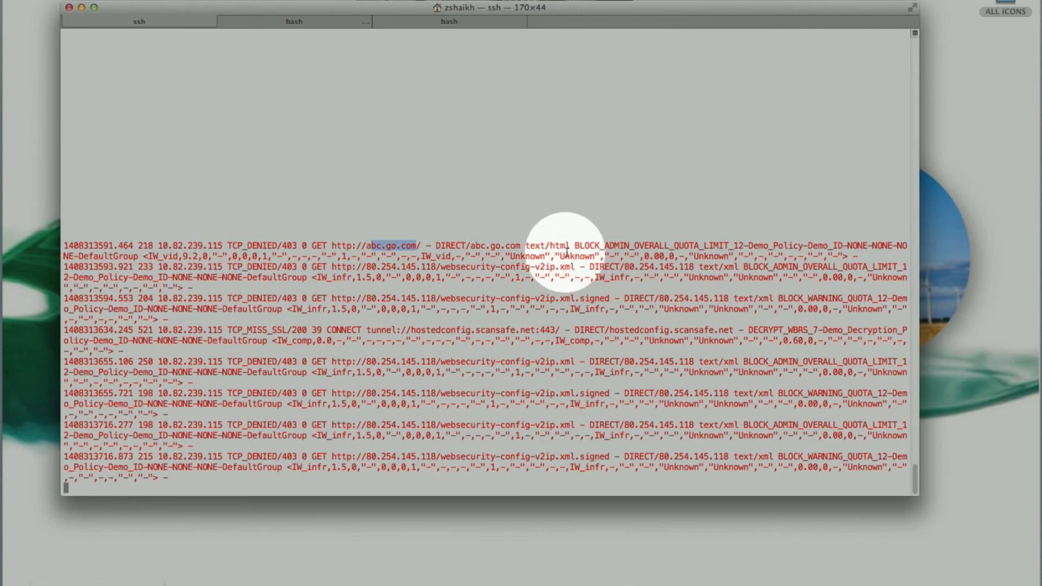
drag(575, 246, 648, 246)
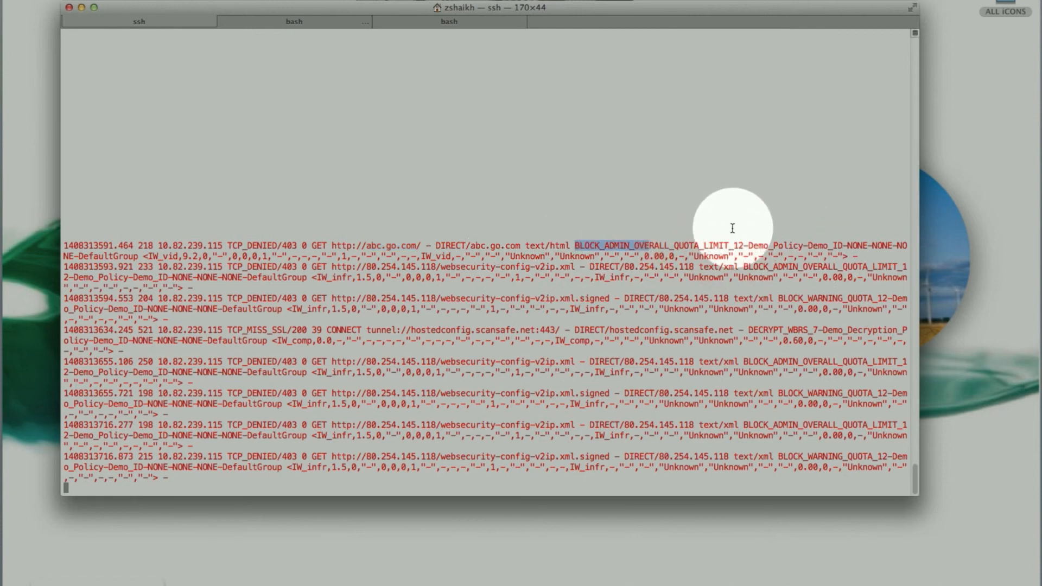
Step: Minimize Terminal and review the notes document's sample access and proxy logs, highlighting the volume quota exceeded message
click(82, 8)
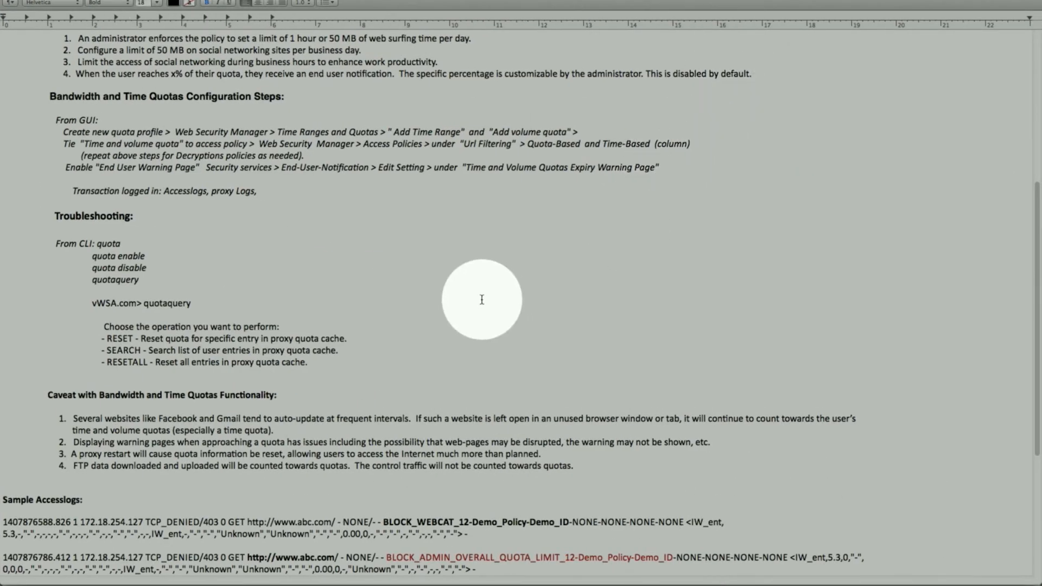
scroll(478, 300, down, 8)
scroll(475, 302, down, 4)
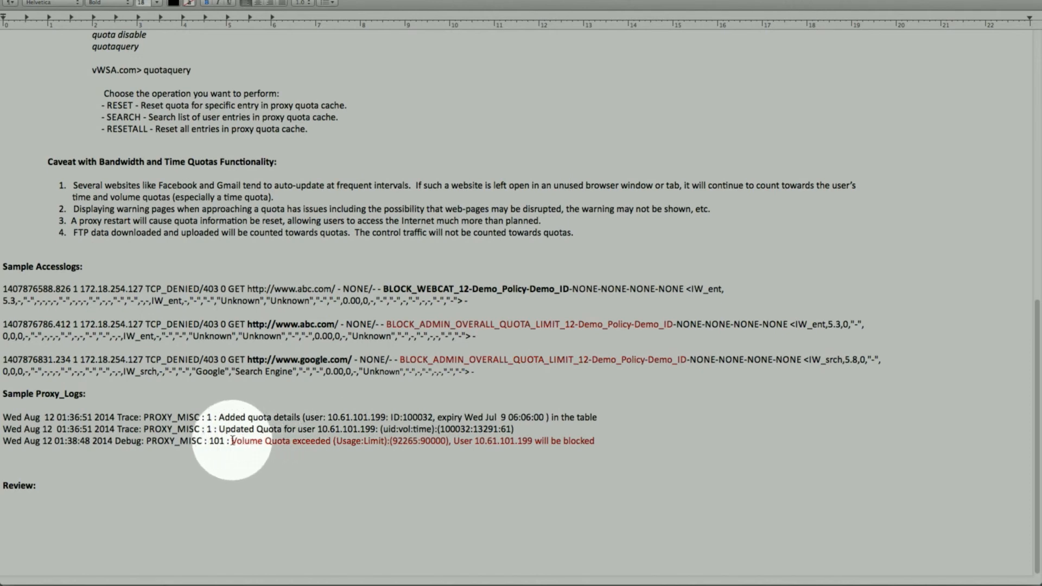
drag(229, 442, 625, 435)
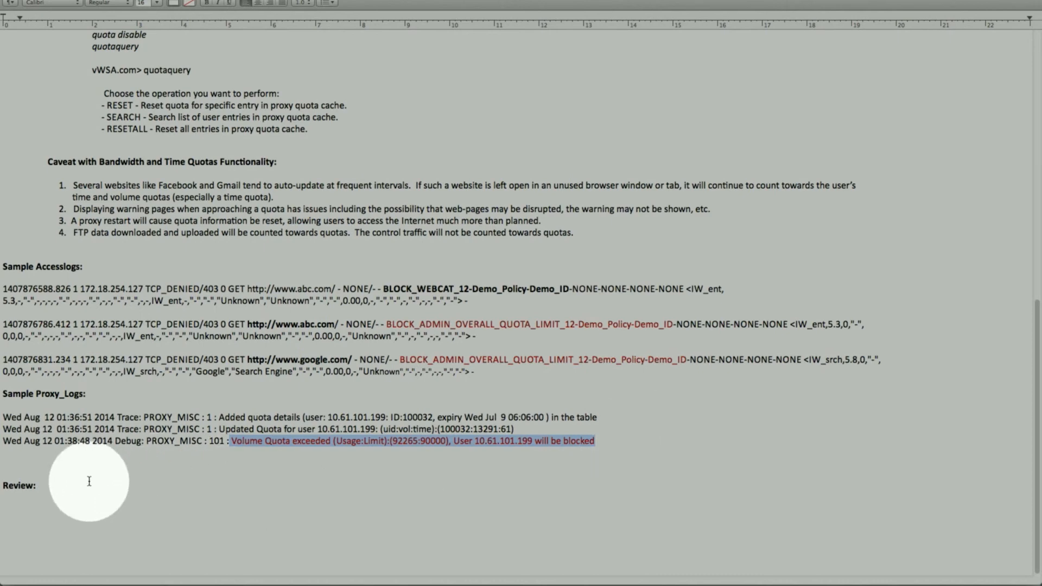
Step: Review the notes from the beginning, covering quota functionality, use cases, configuration steps, troubleshooting commands and caveats, and return to the title
scroll(50, 489, up, 10)
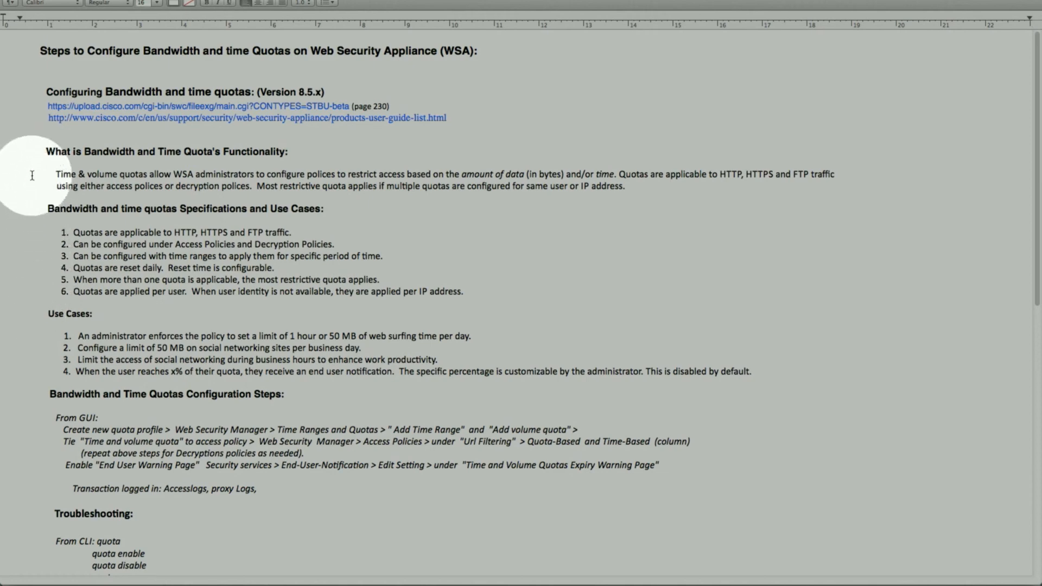
scroll(27, 217, down, 3)
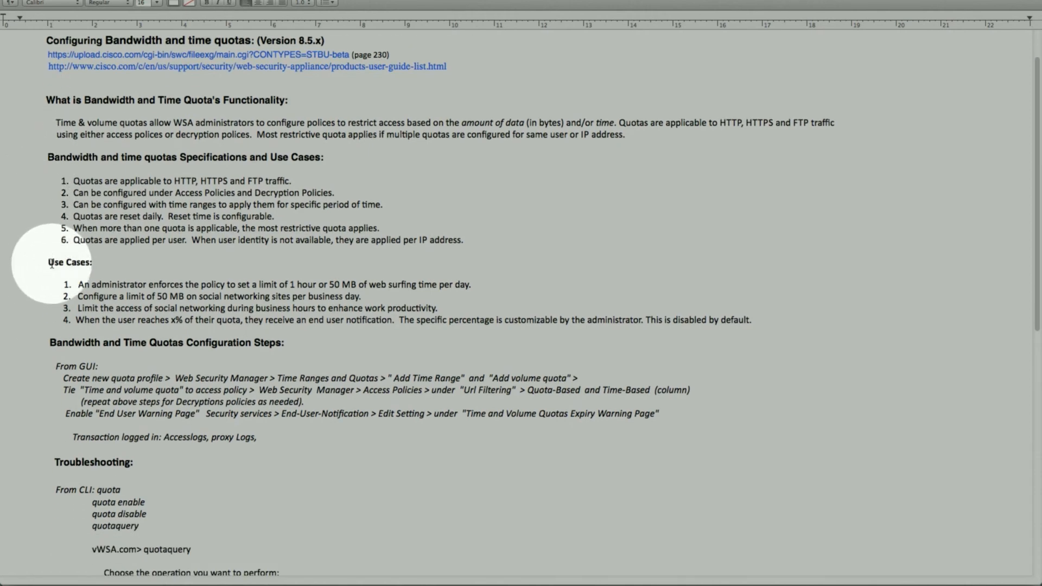
scroll(54, 281, down, 6)
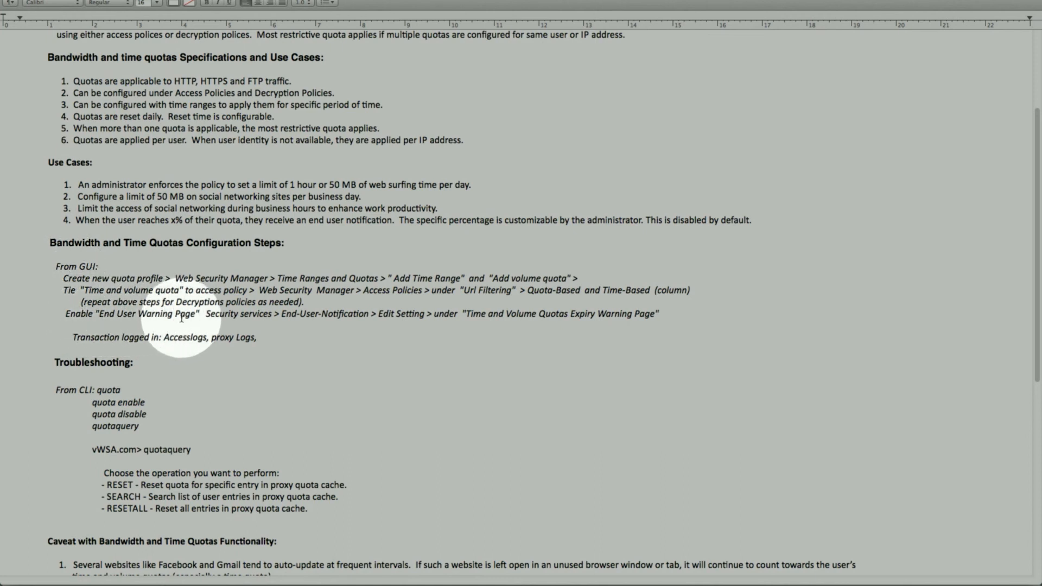
scroll(66, 354, down, 10)
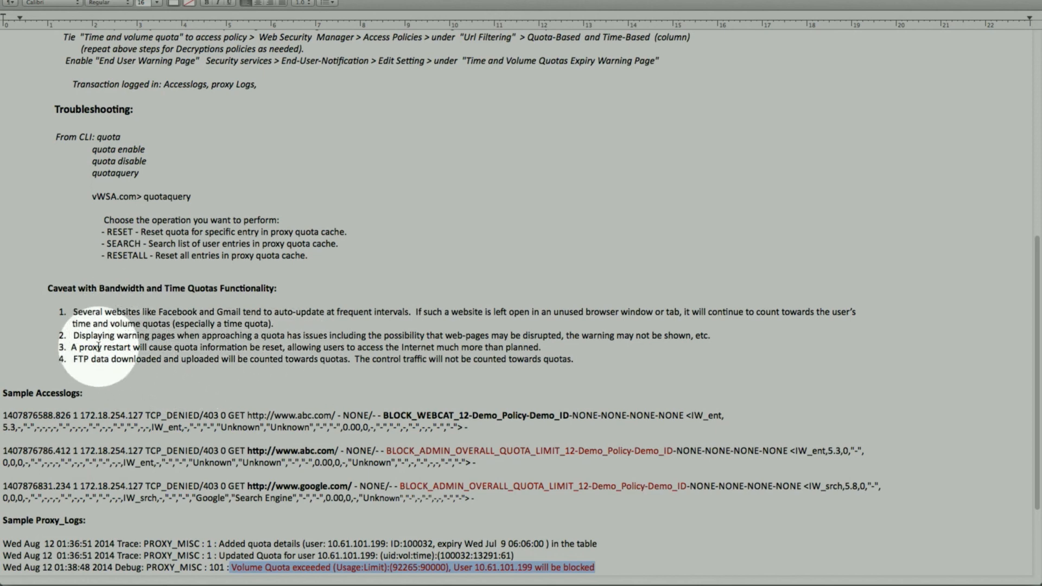
scroll(98, 348, down, 3)
scroll(99, 353, up, 7)
scroll(100, 366, up, 5)
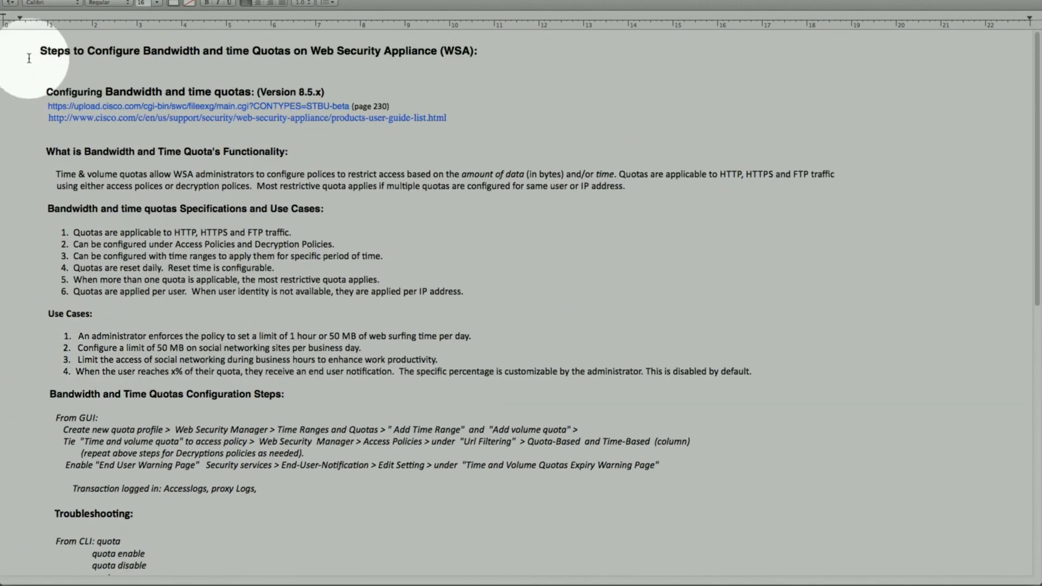